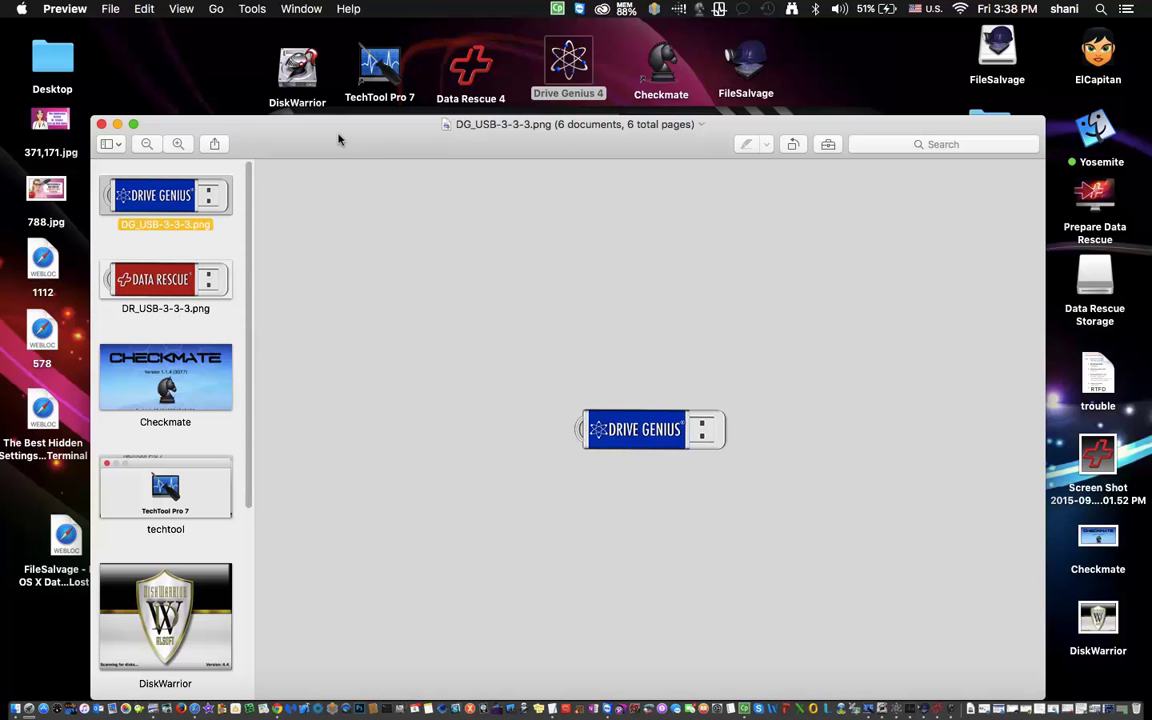
Step: Open Drive Genius 4 and look through the Speedup, Cleanup and Protect utilities for the Yosemite drive
double_click(568, 62)
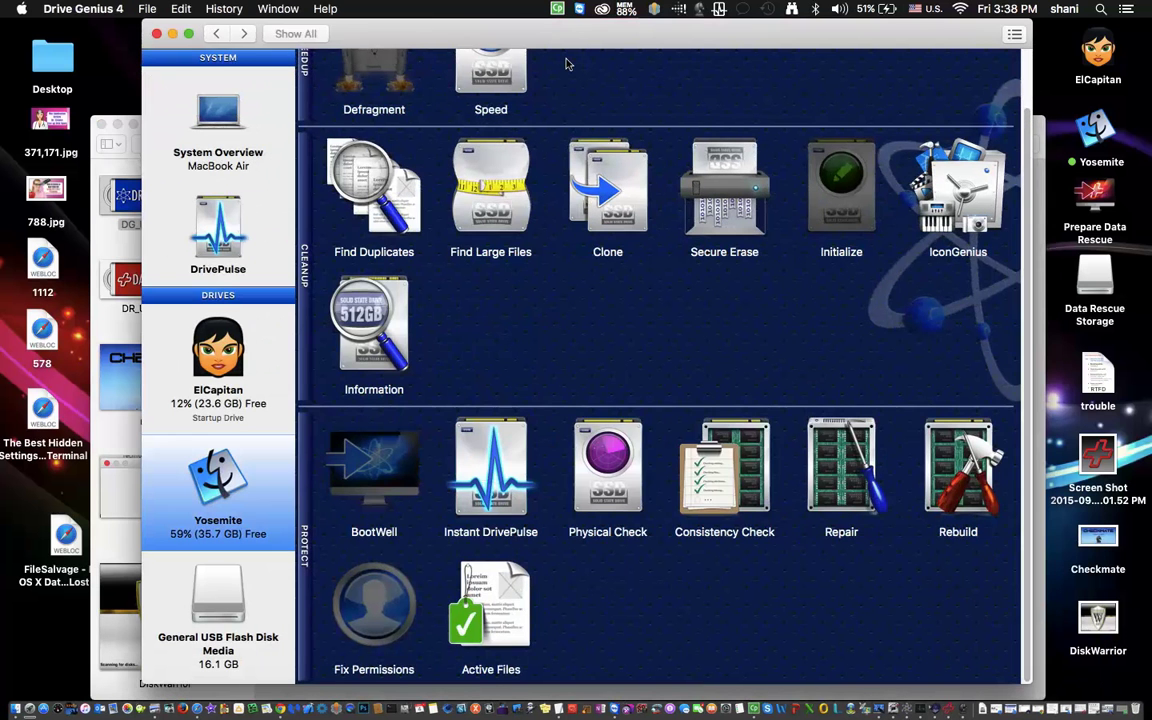
scroll(593, 165, "down", 1)
scroll(430, 222, "up", 5)
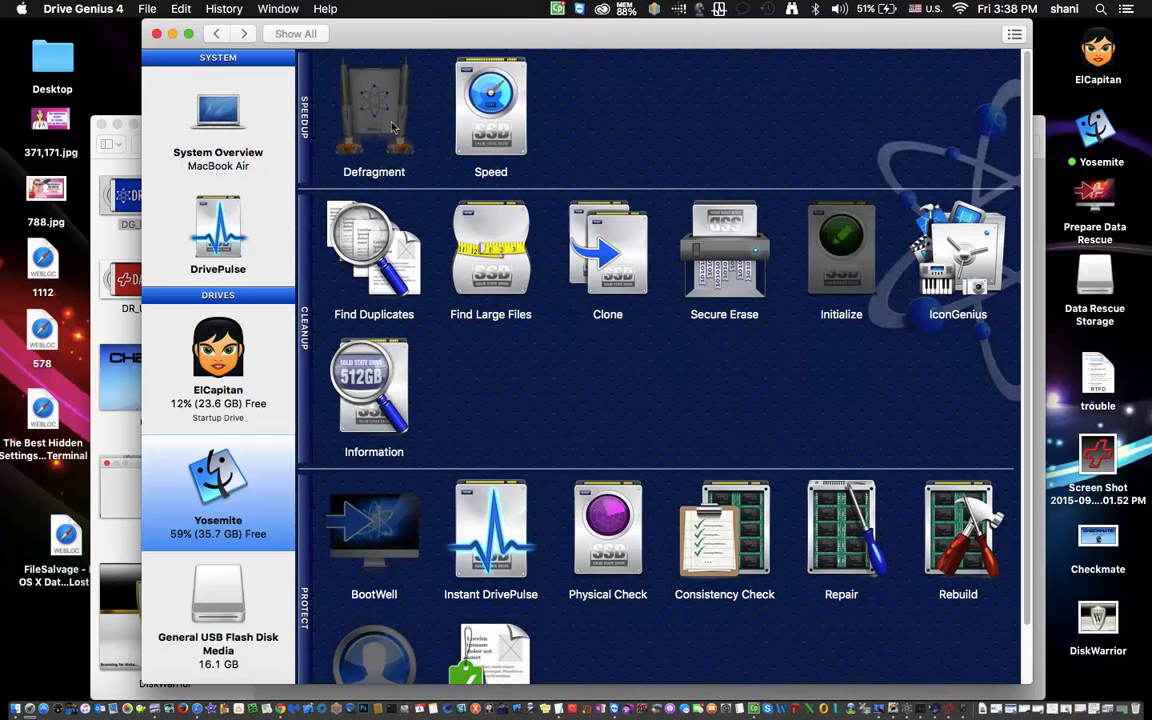
mouse_move(390, 137)
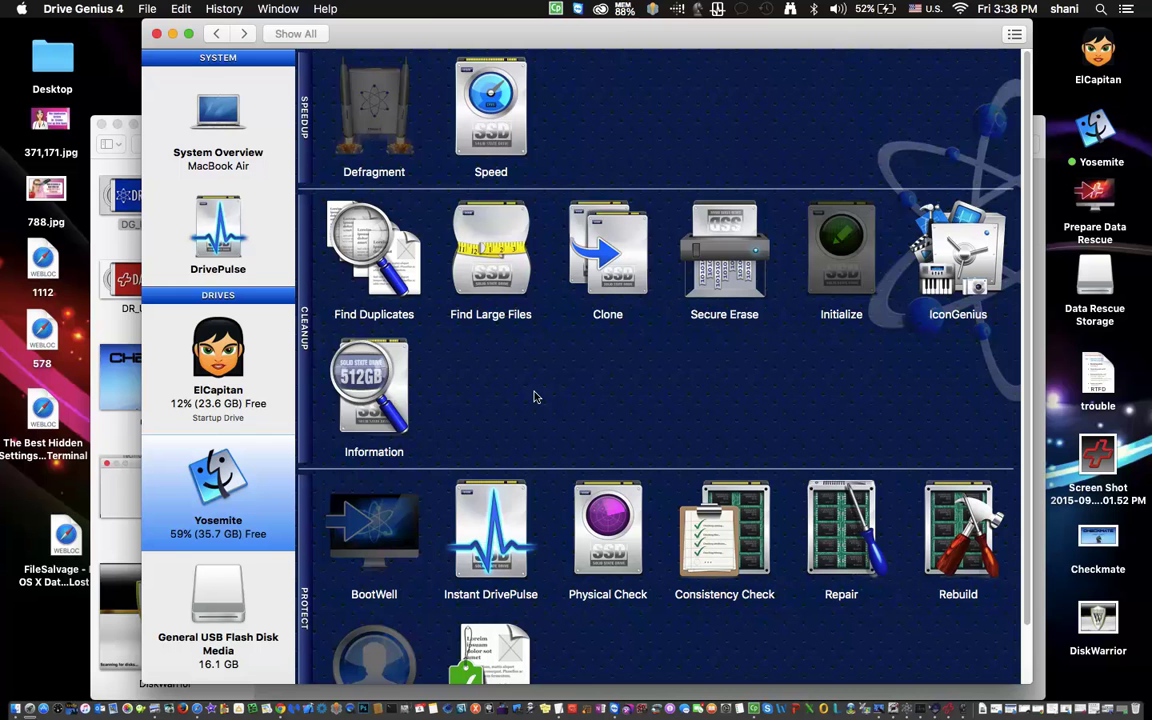
Step: View the DrivePulse description, then return to the utilities for the Yosemite drive
left_click(223, 238)
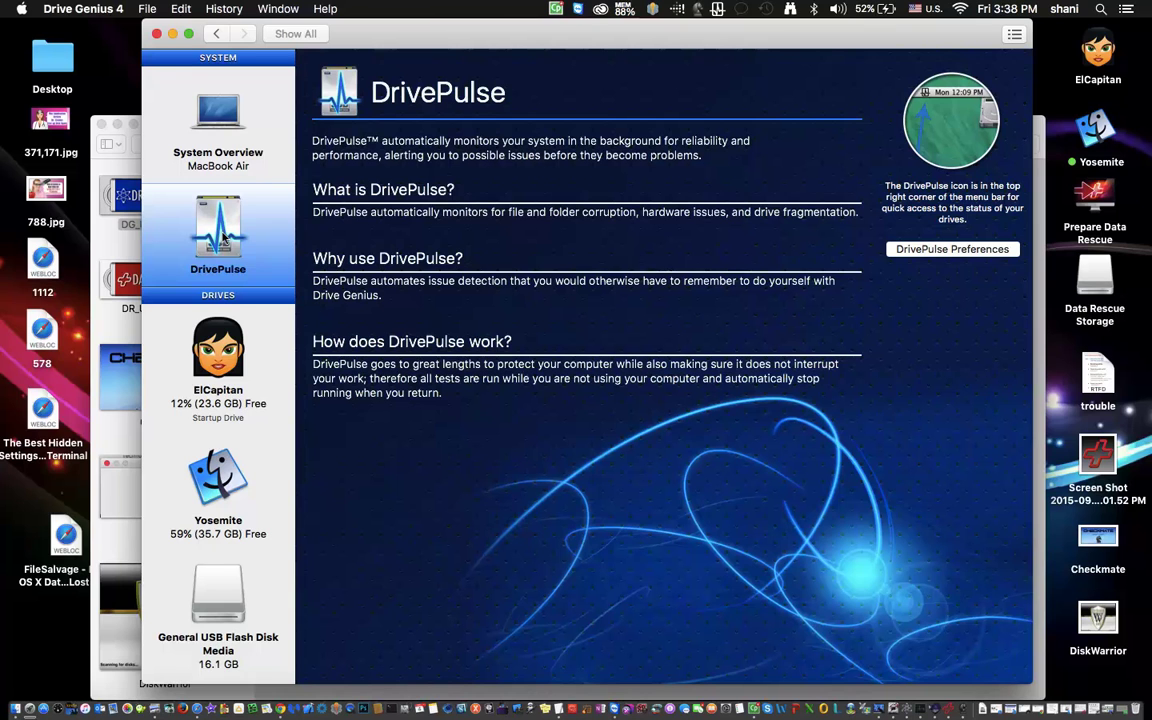
left_click(236, 355)
left_click(197, 442)
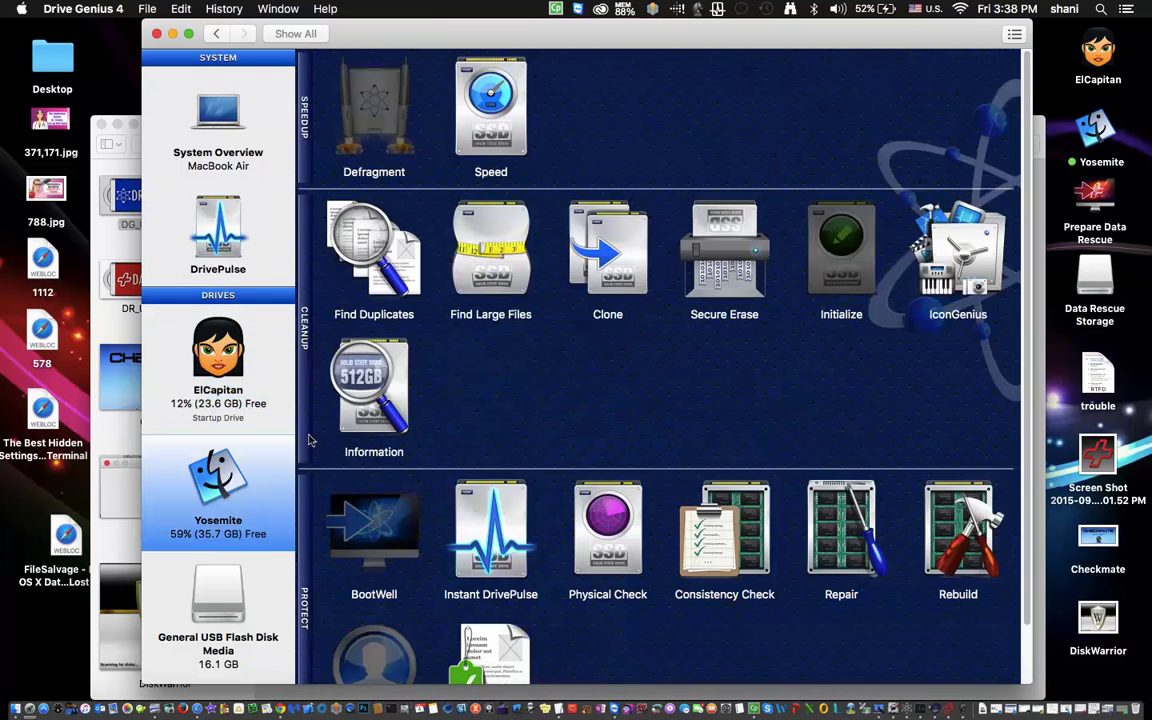
scroll(588, 438, "down", 3)
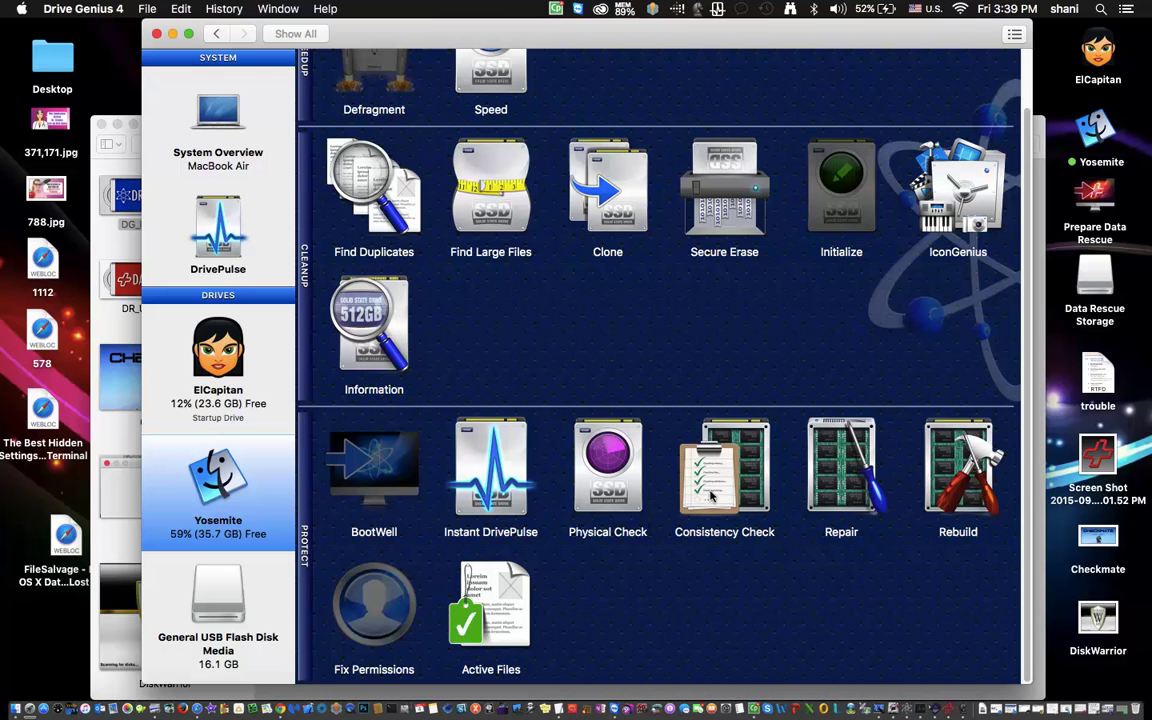
Step: Read the descriptions of the Physical Check and Clone utilities for the Yosemite drive and return to the utility overview
left_click(608, 480)
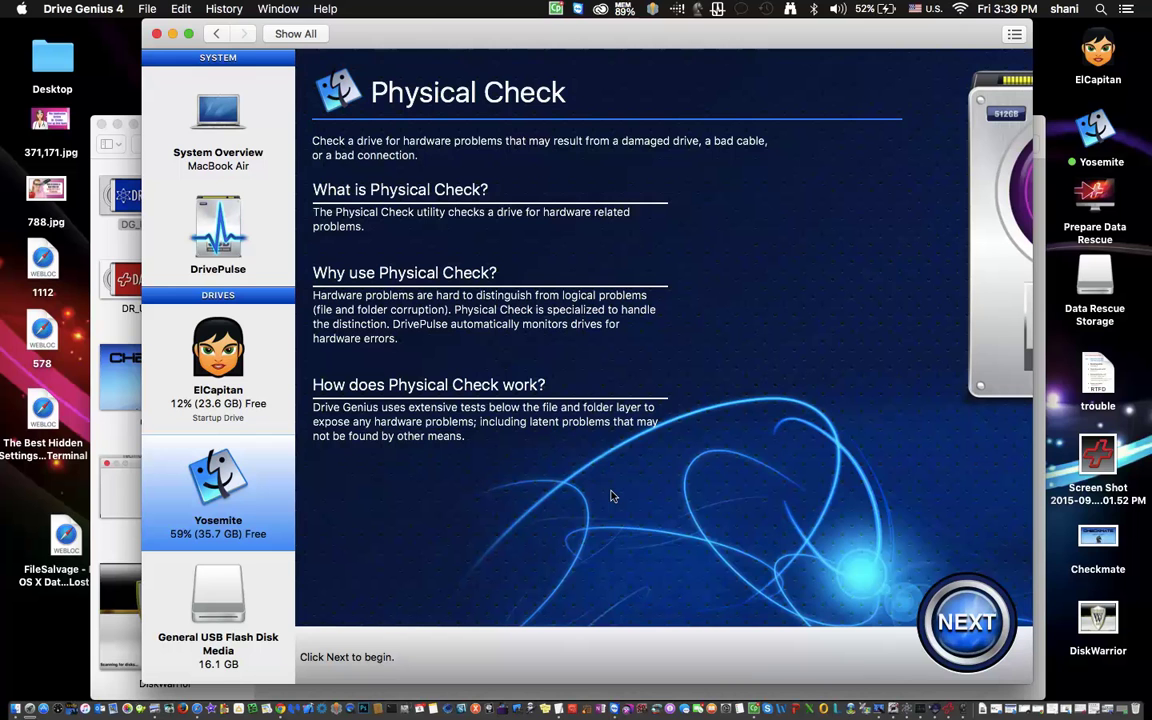
left_click(218, 32)
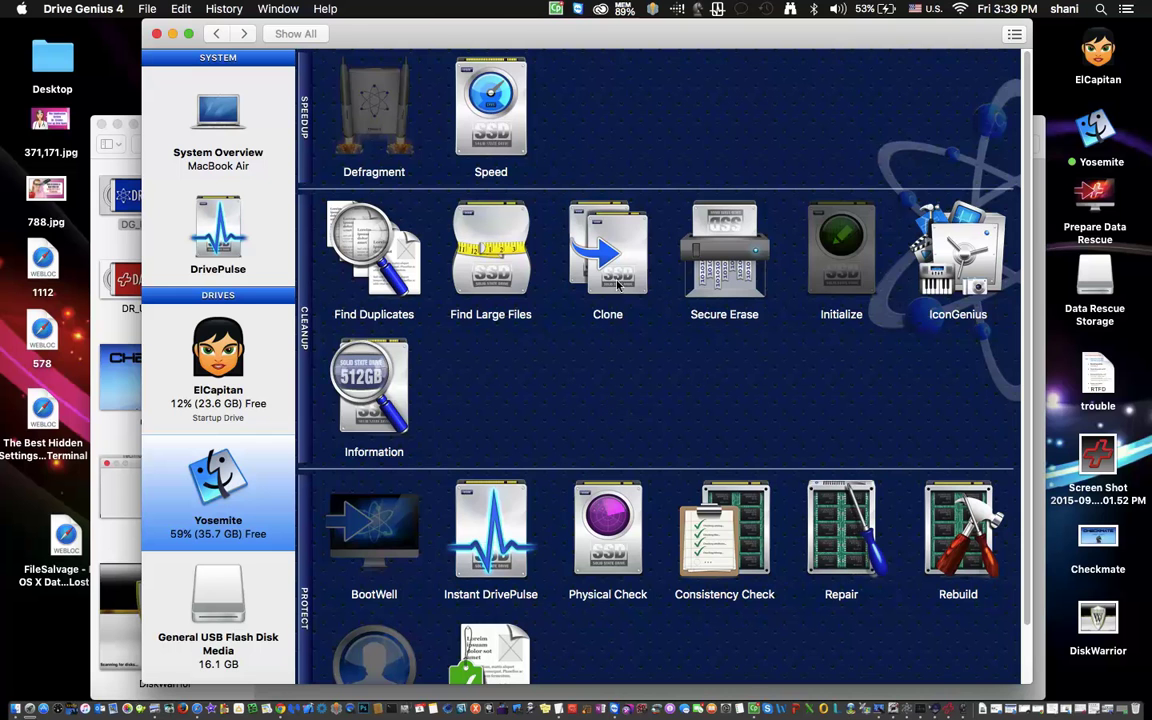
left_click(560, 252)
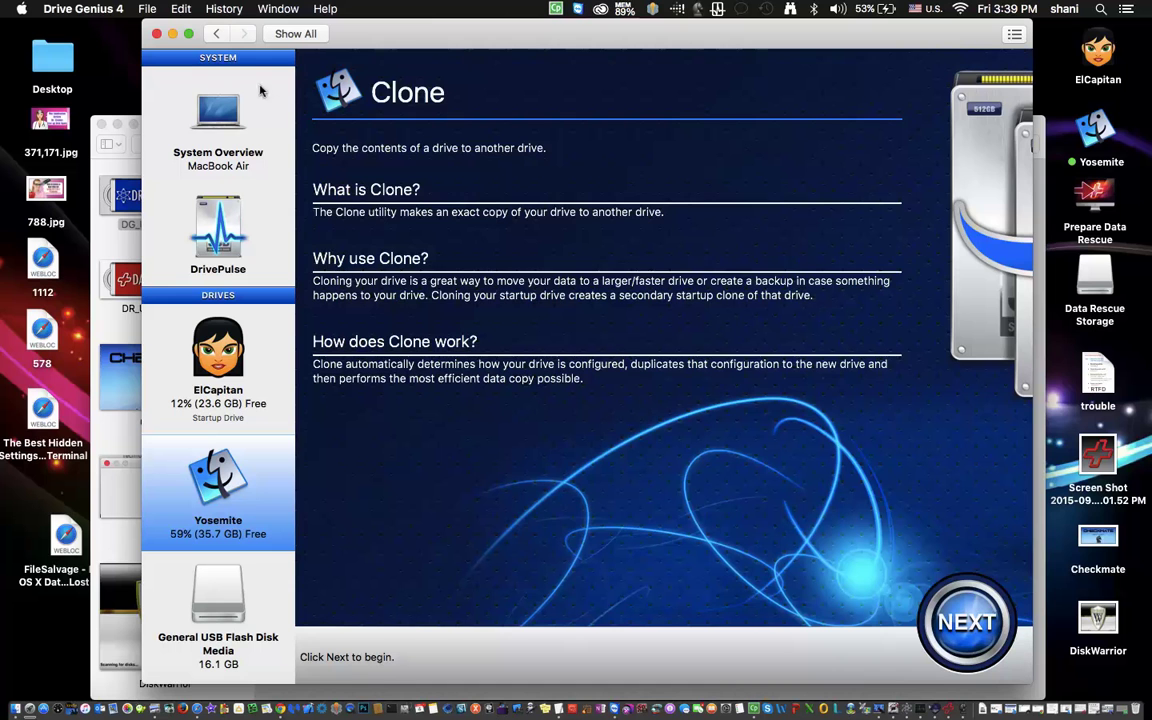
left_click(216, 35)
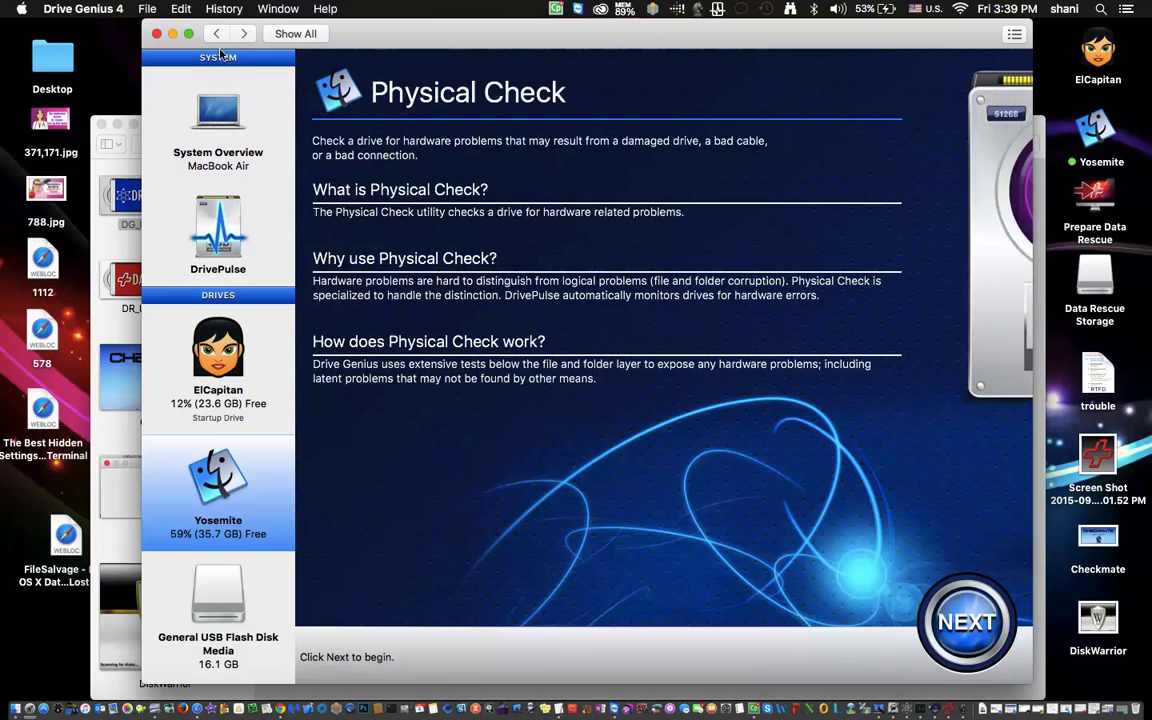
left_click(215, 35)
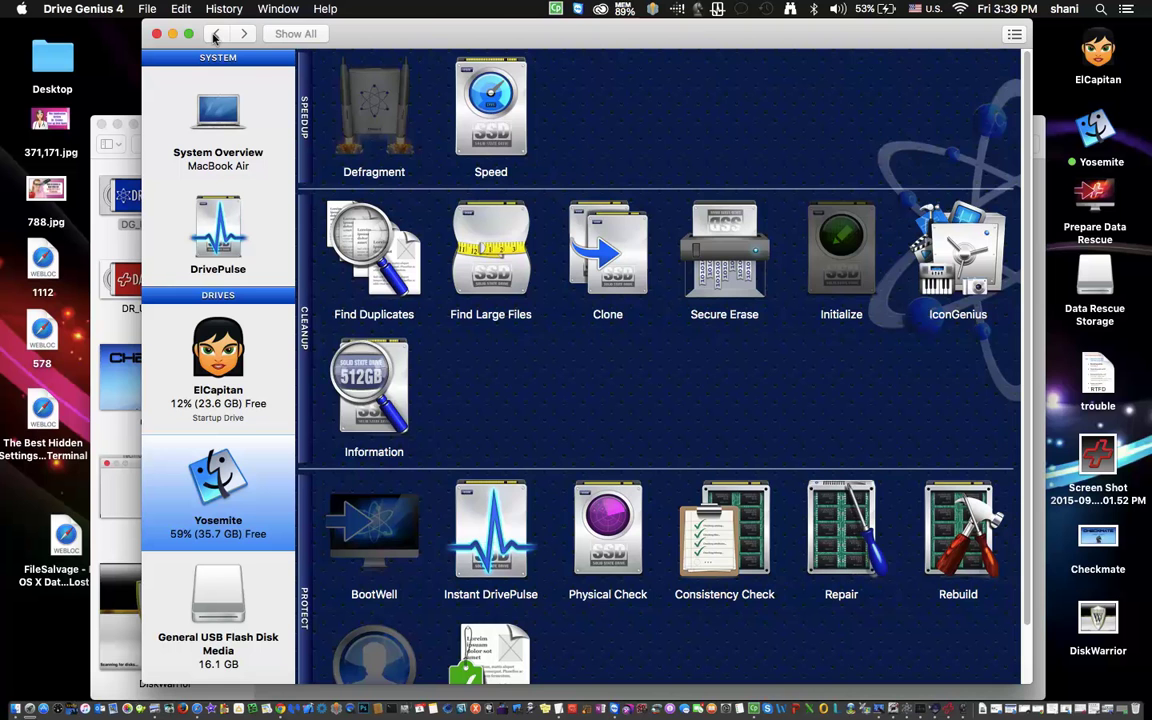
Step: Look over the utility overview once more and minimize the Drive Genius window
scroll(521, 360, "down", 3)
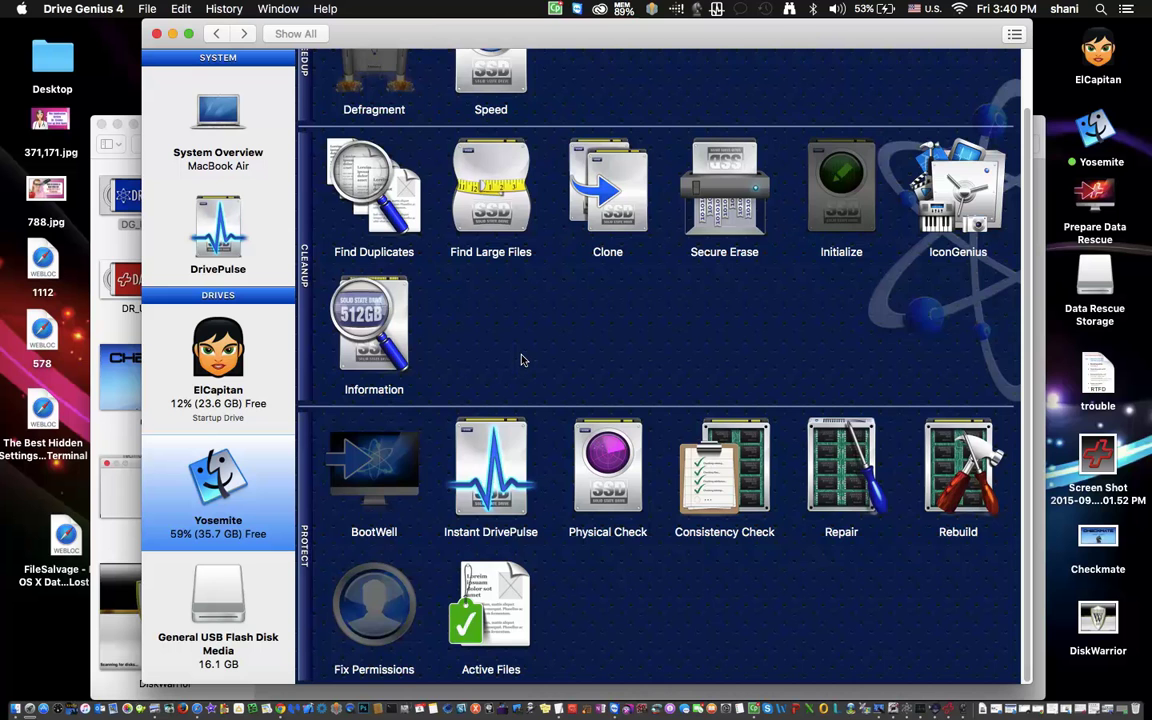
scroll(521, 360, "up", 3)
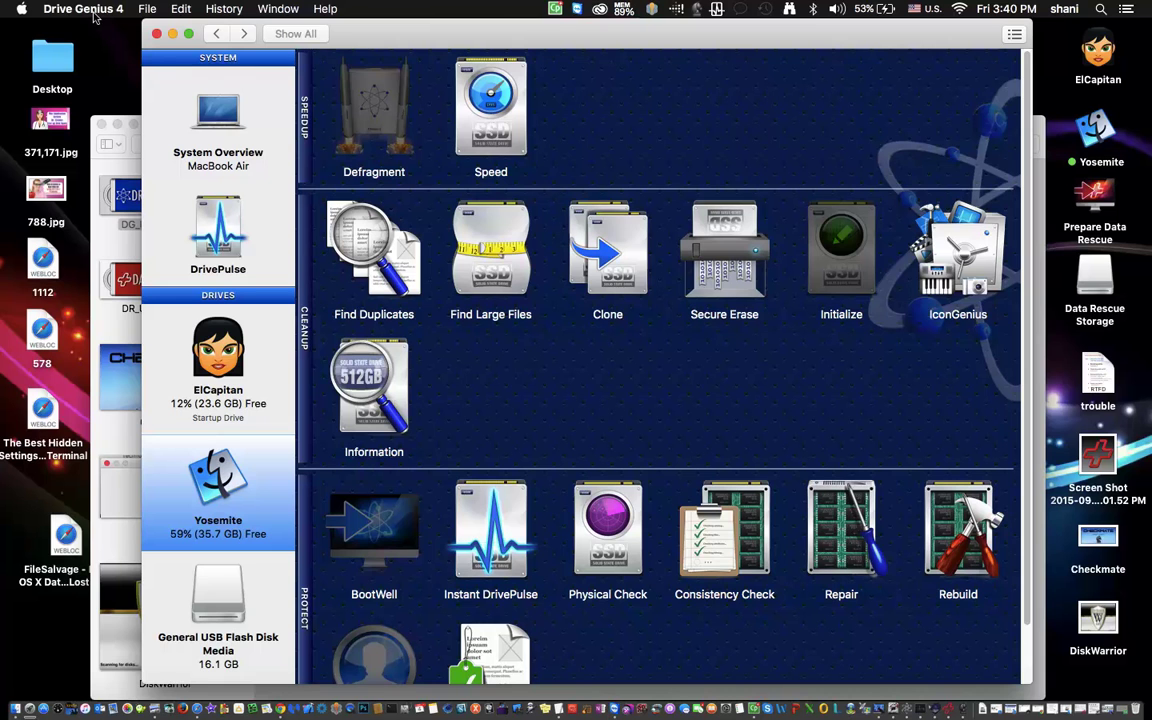
left_click(172, 34)
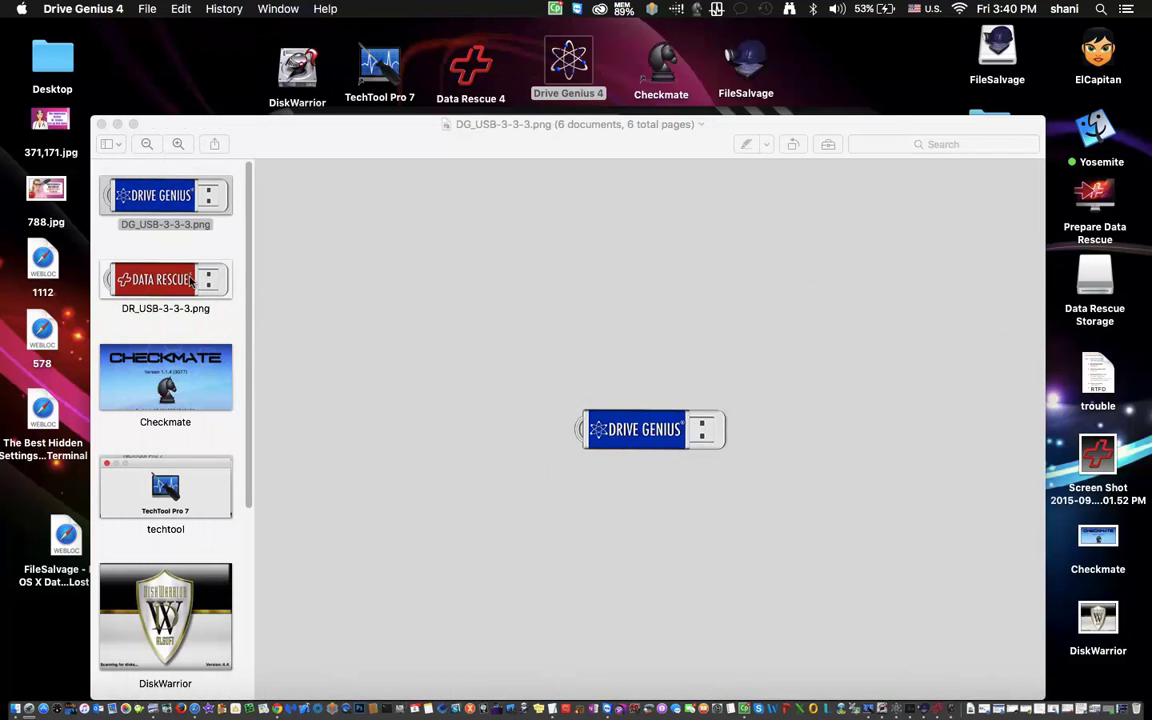
Step: Show the Data Rescue USB image, then view the Create BootWell Drive page in Data Rescue 4 and go back
left_click(191, 282)
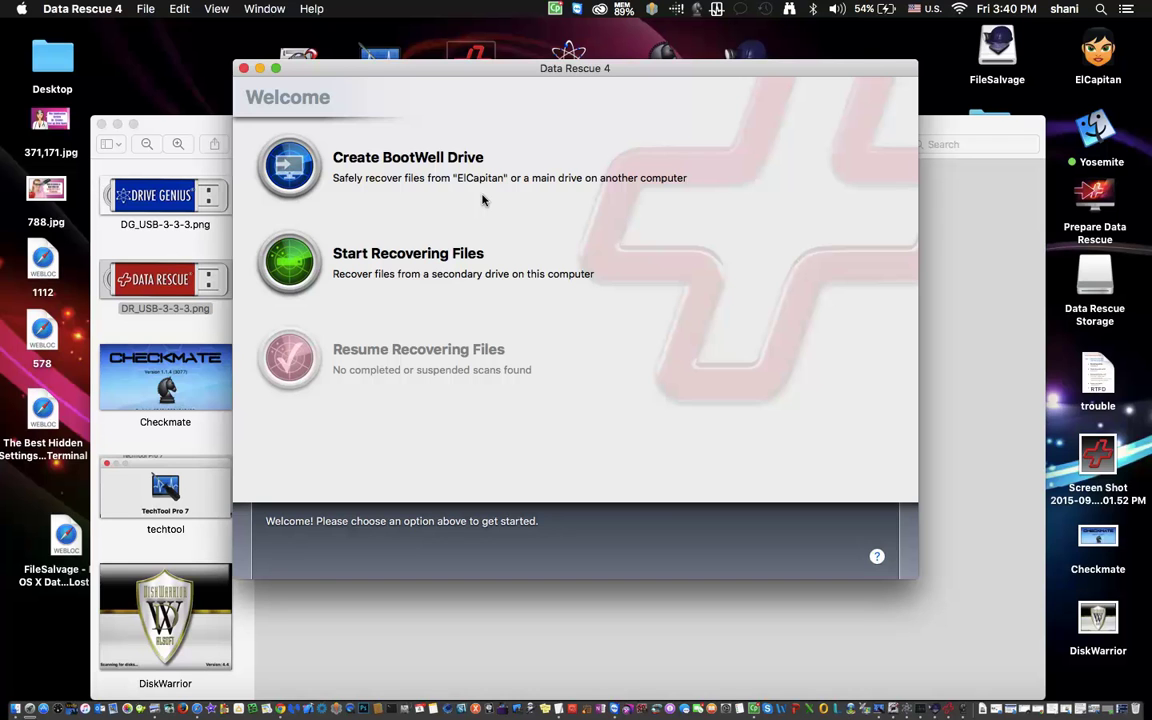
left_click(270, 152)
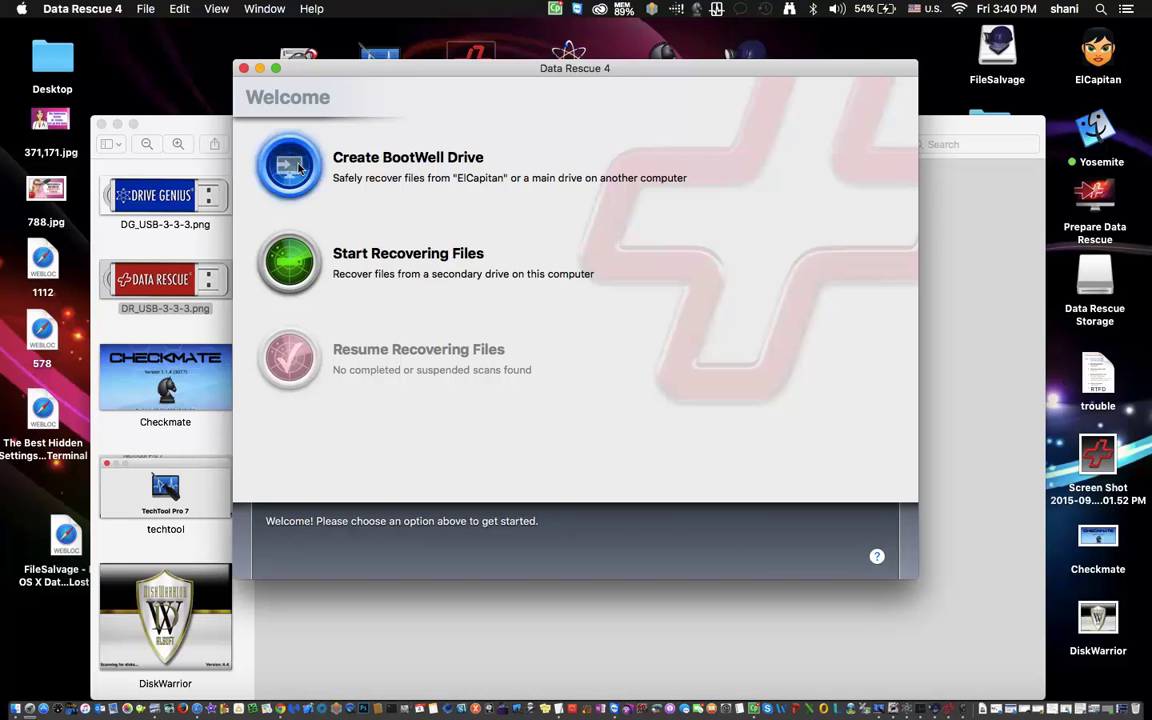
left_click(356, 174)
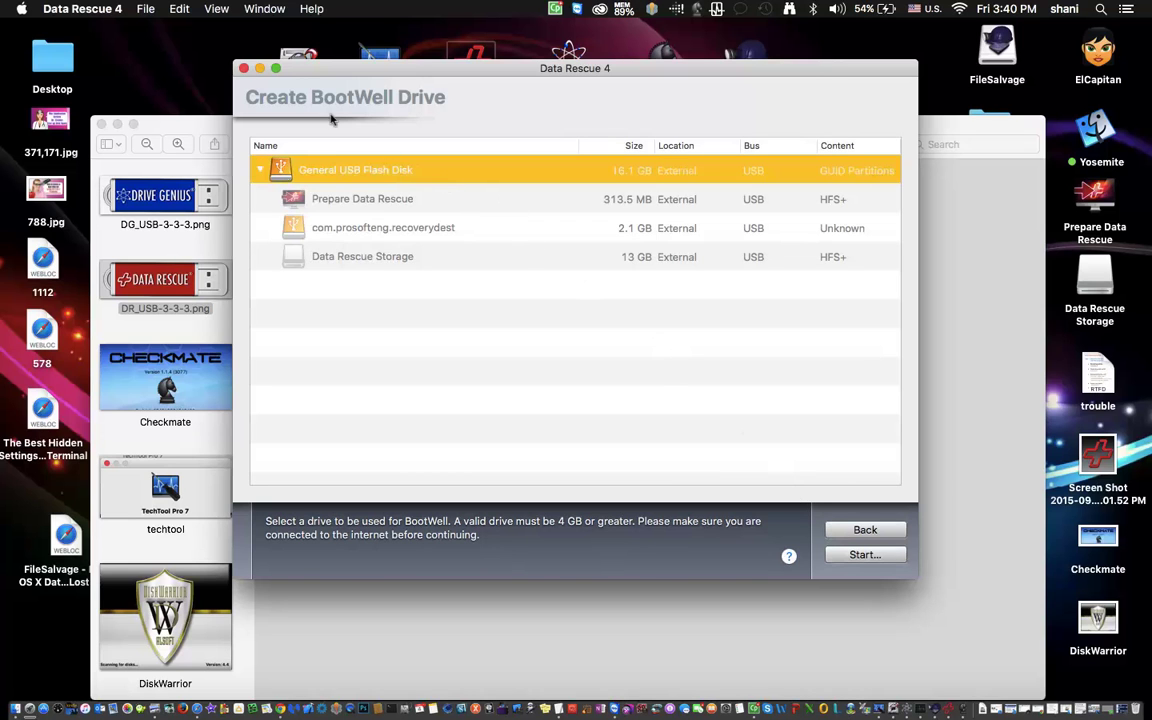
left_click(865, 529)
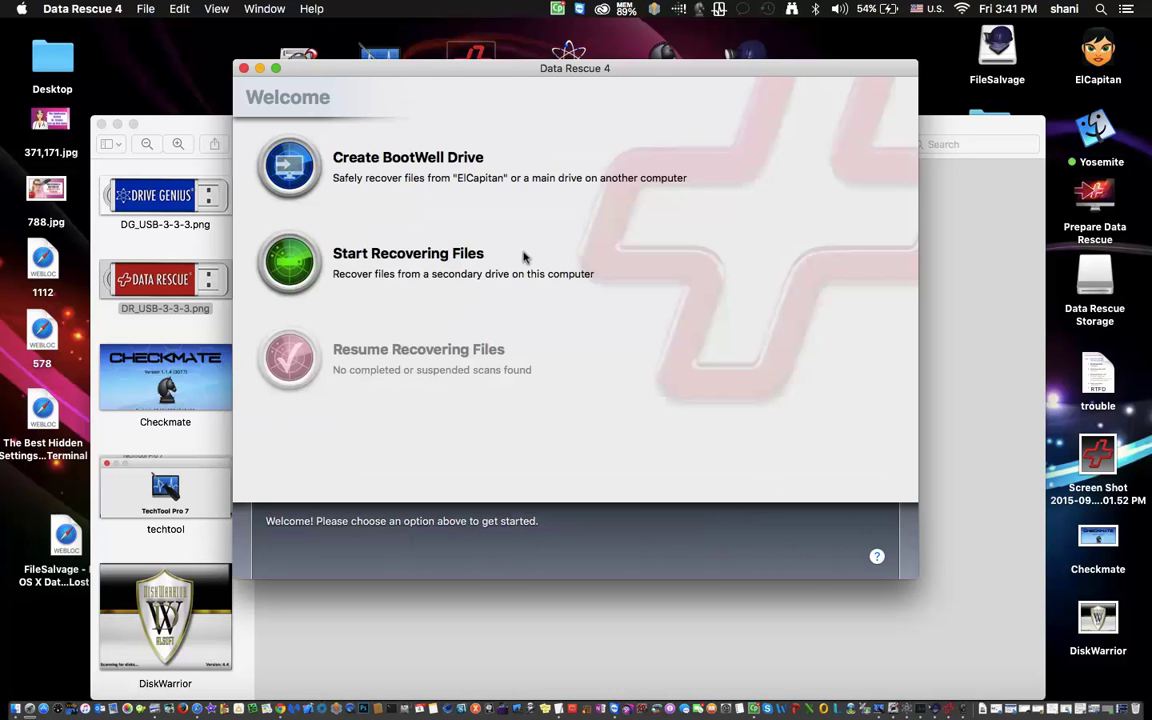
Step: Start recovering files and run a Quick Scan on the com.prosofteng.recoverydest volume, continuing past the file system warning
left_click(307, 269)
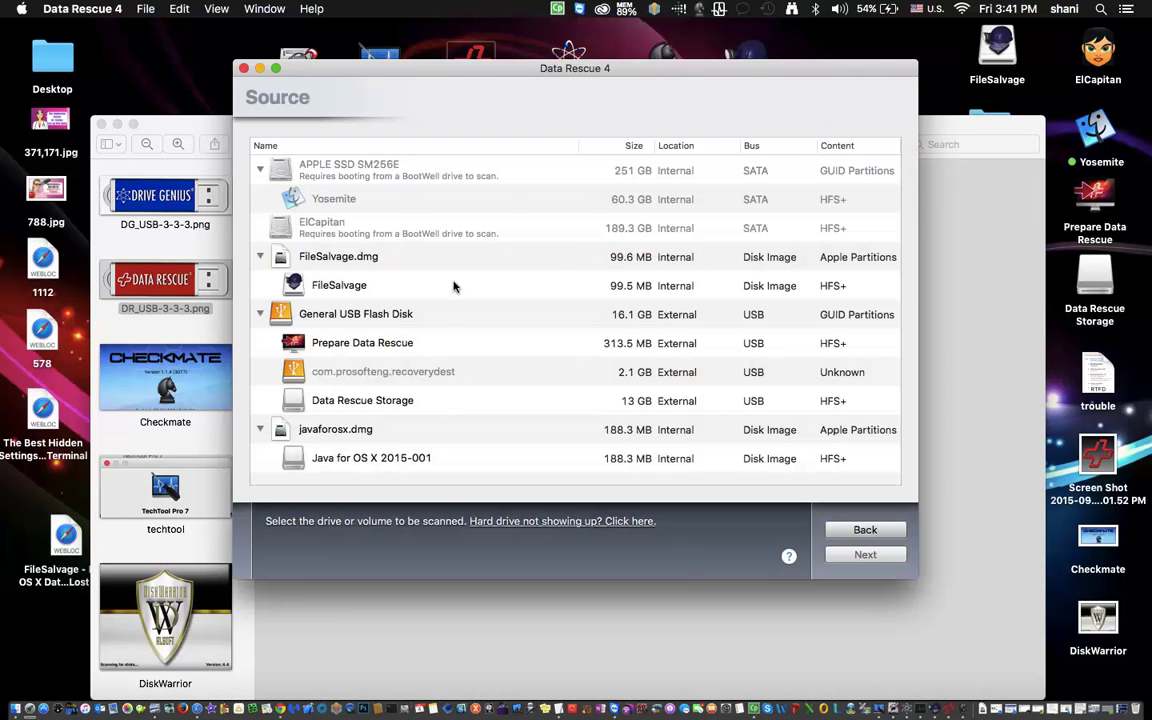
left_click(373, 373)
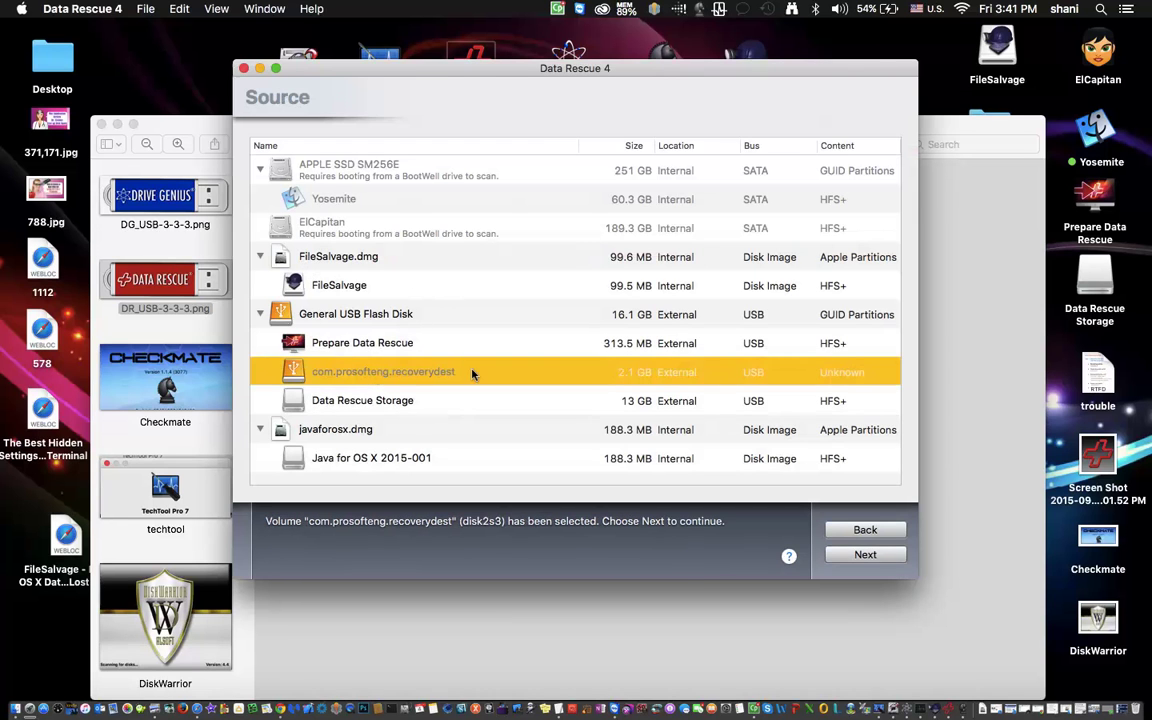
left_click(866, 555)
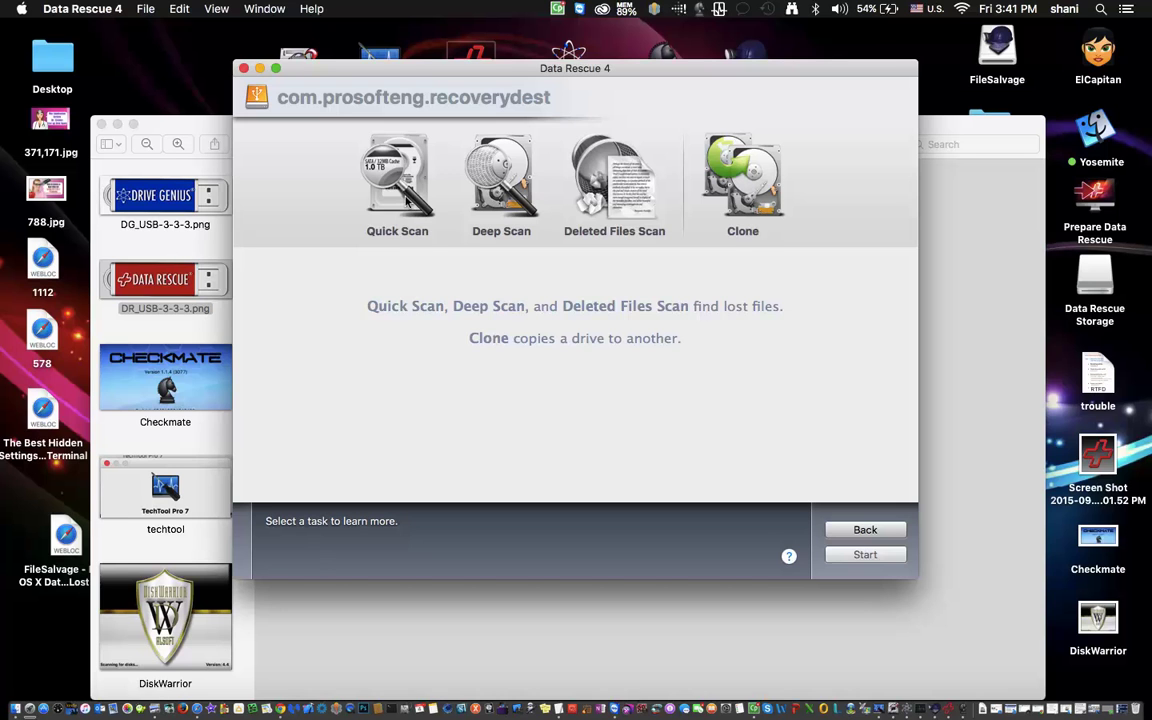
left_click(406, 200)
left_click(865, 554)
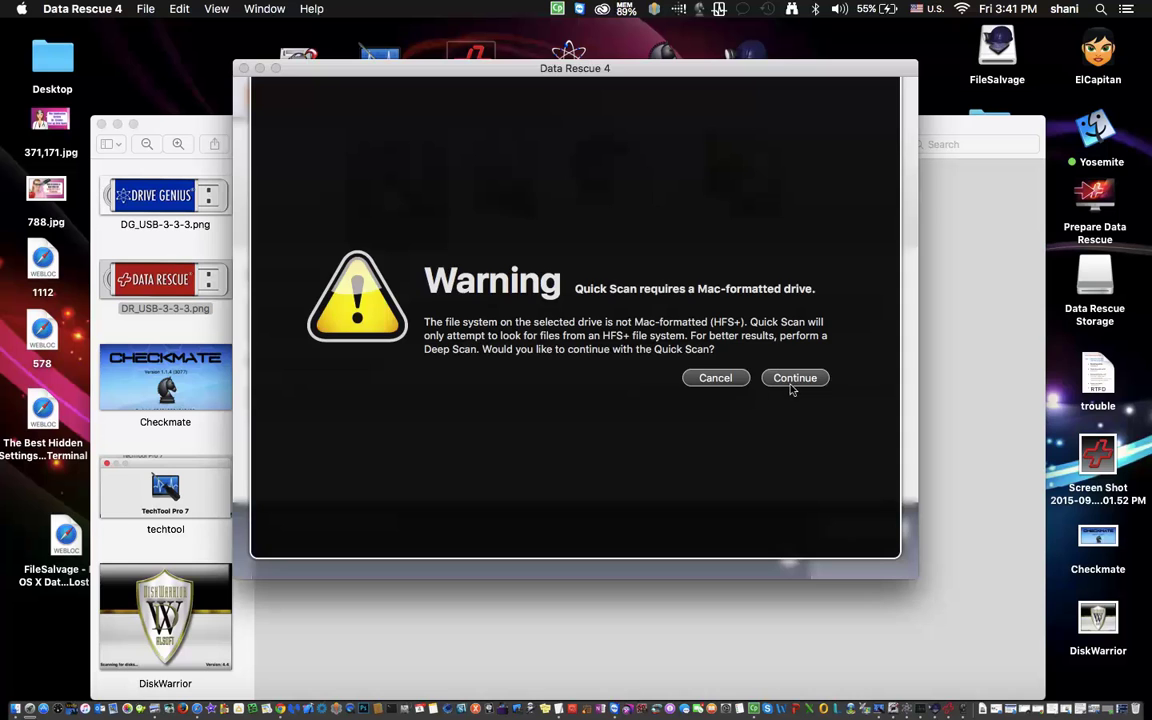
left_click(794, 378)
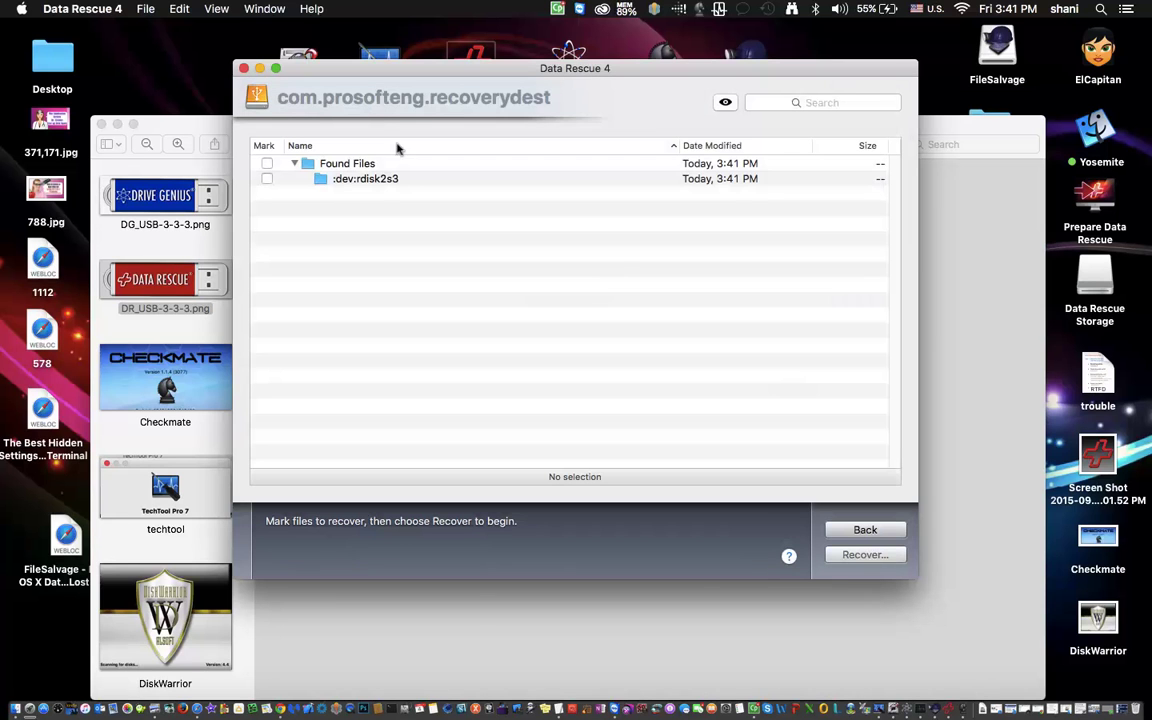
Step: Mark the found :dev:rdisk2s3 folder for recovery, view the destination folder selection and cancel it
left_click(356, 182)
left_click(267, 179)
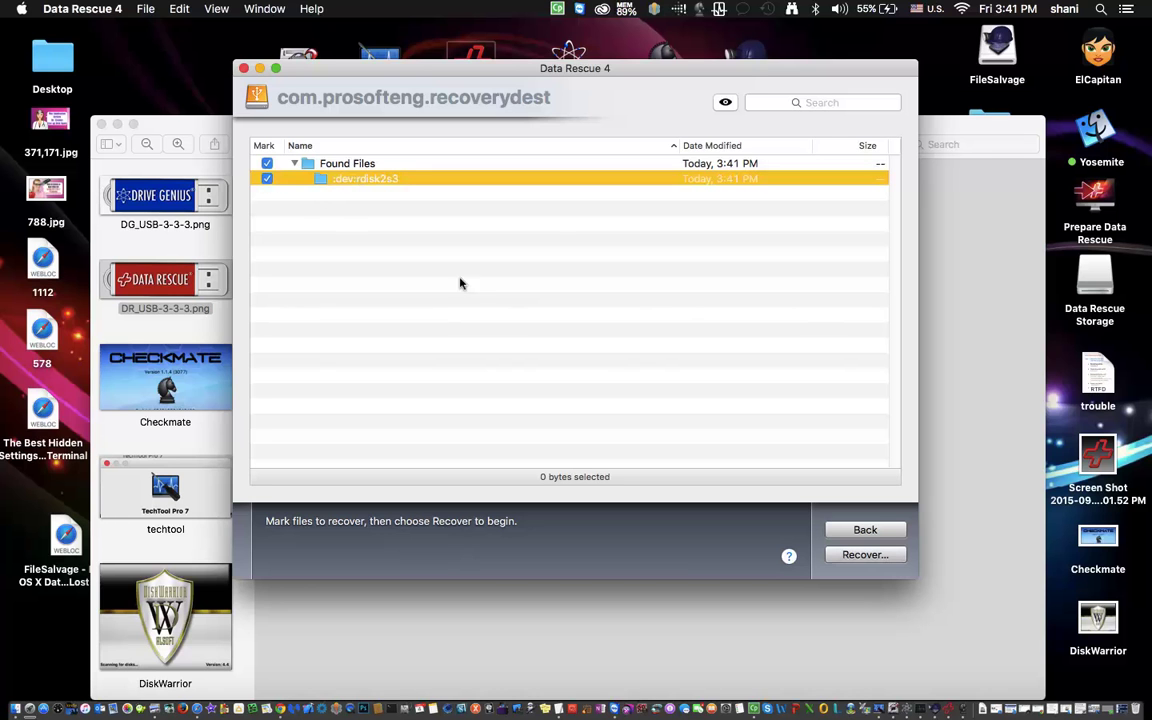
left_click(861, 557)
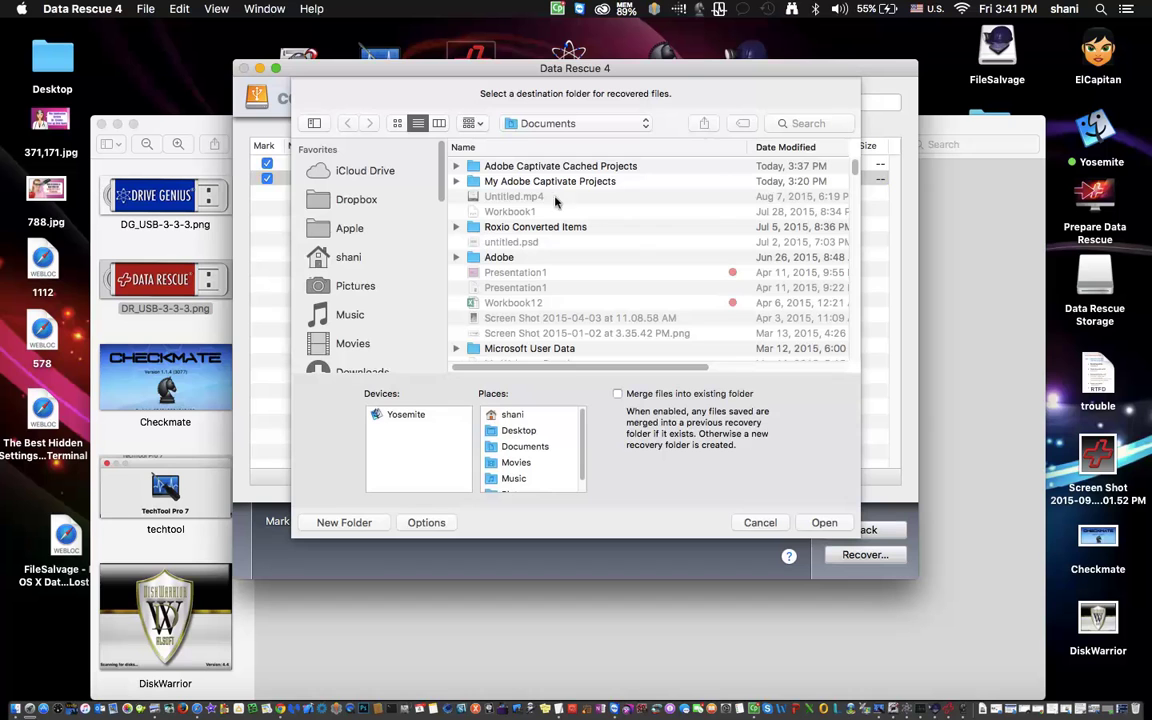
left_click(757, 523)
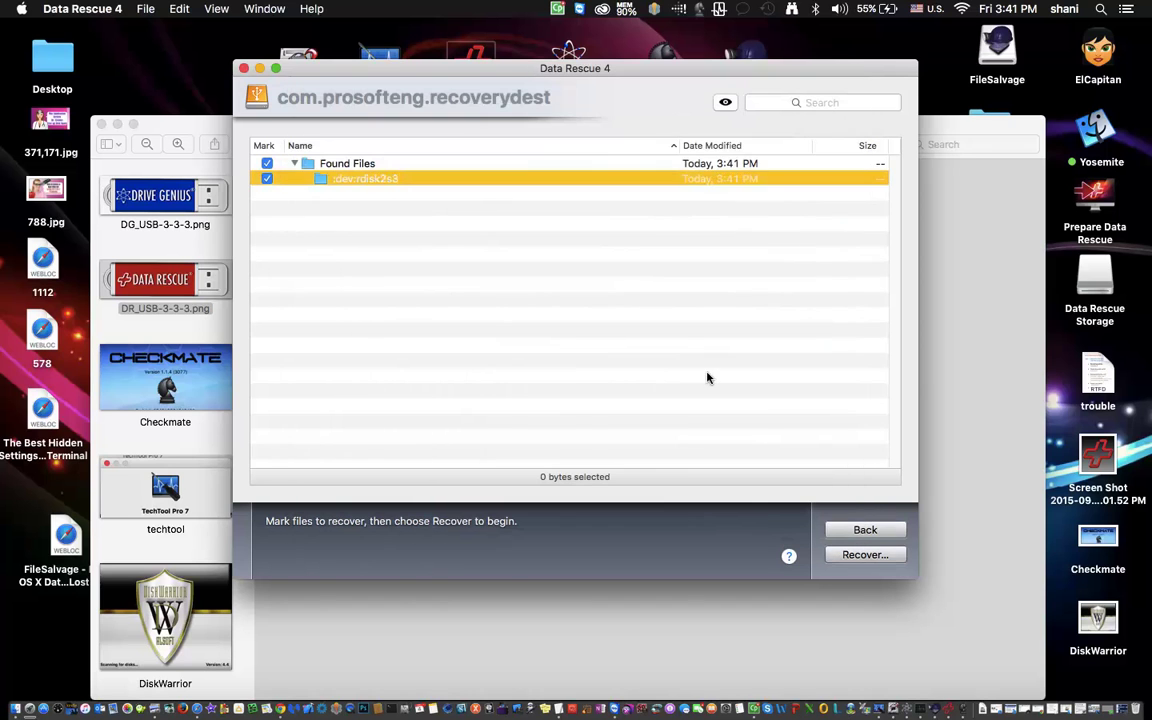
Step: Leave the scan results and quit Data Rescue 4
left_click(864, 530)
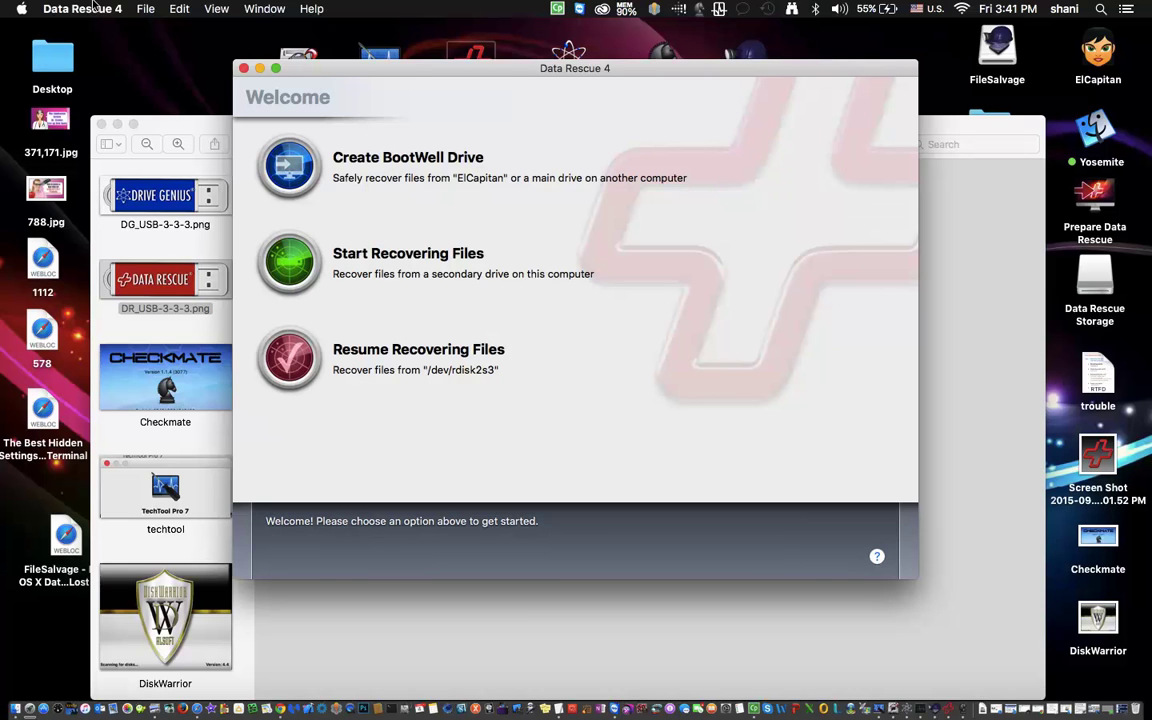
left_click(244, 70)
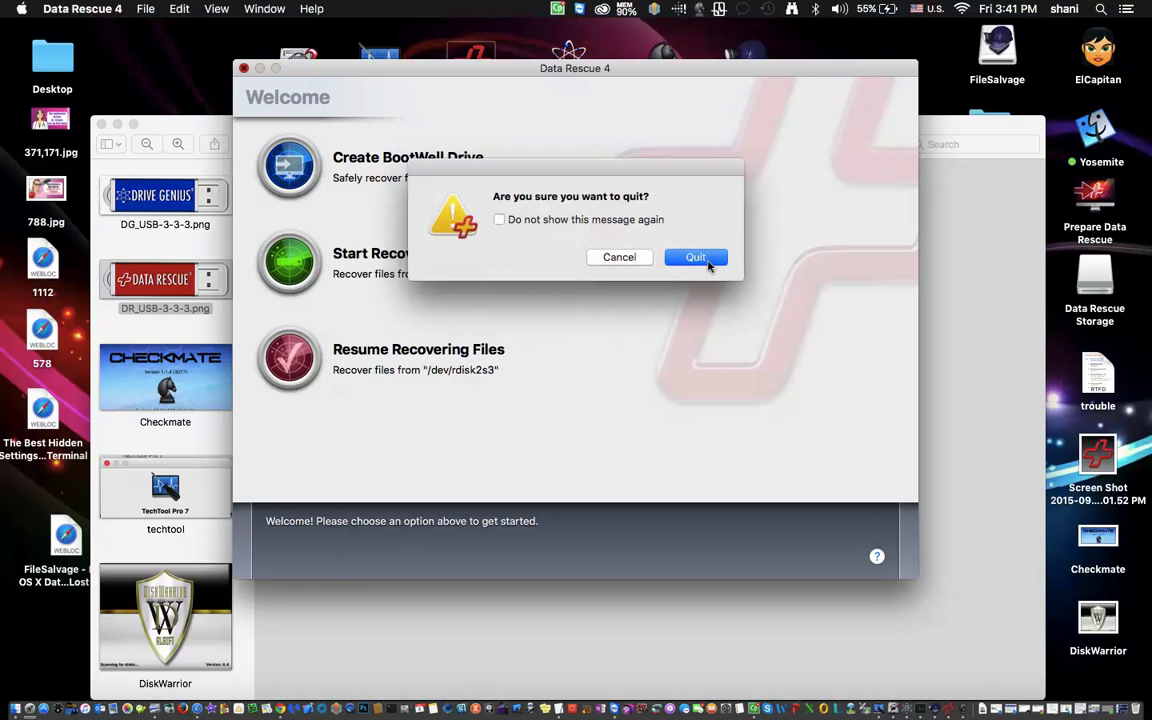
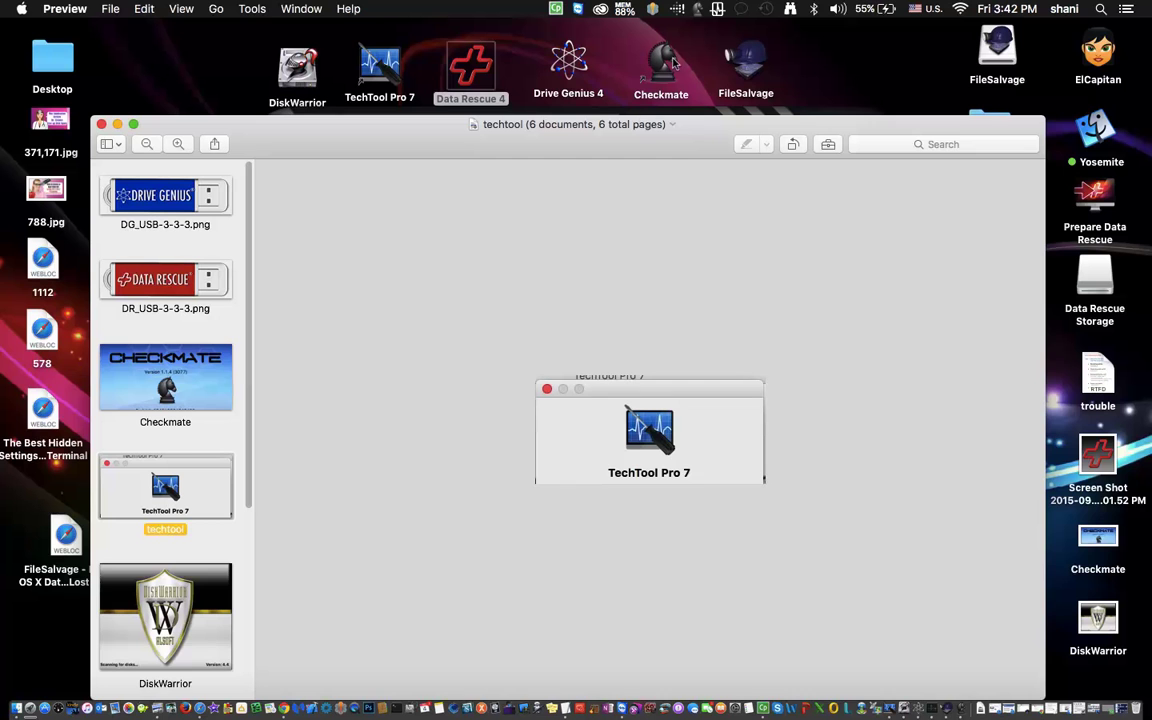
Step: Open Checkmate to view its status of hardware, drives, system and files checks
double_click(655, 68)
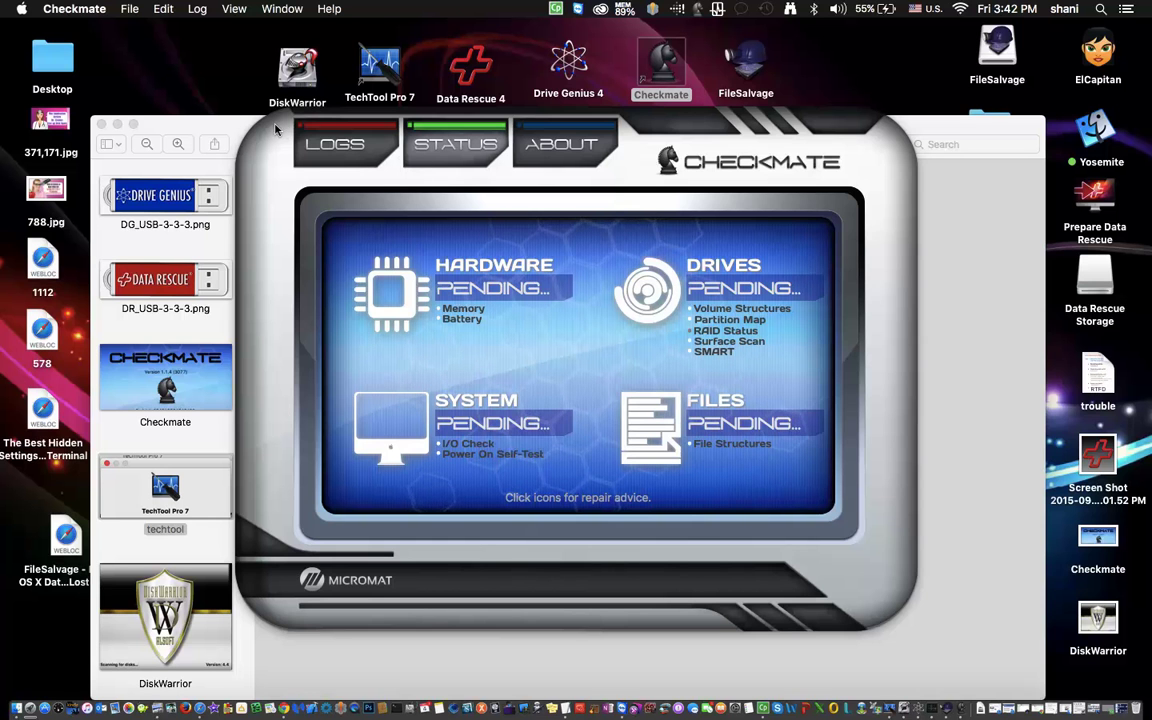
Step: Open TechTool Pro 7, move its window up to the menu bar and make it taller
double_click(352, 62)
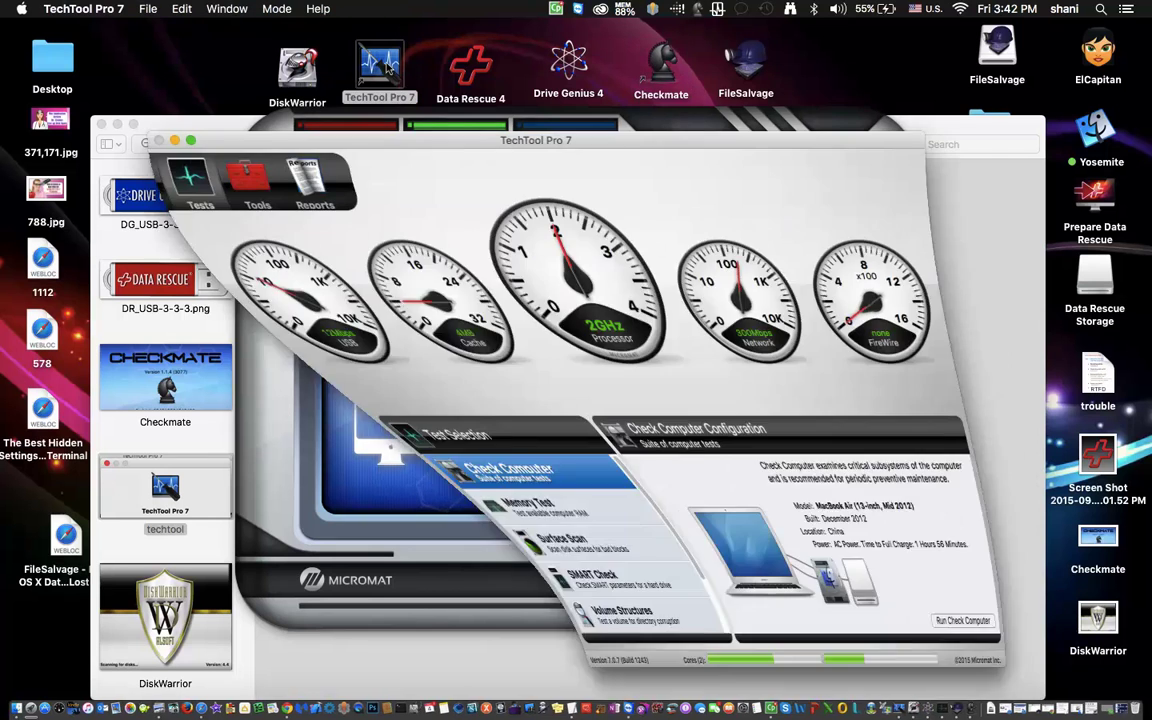
left_click_drag(570, 138, 590, 28)
left_click_drag(942, 553, 964, 674)
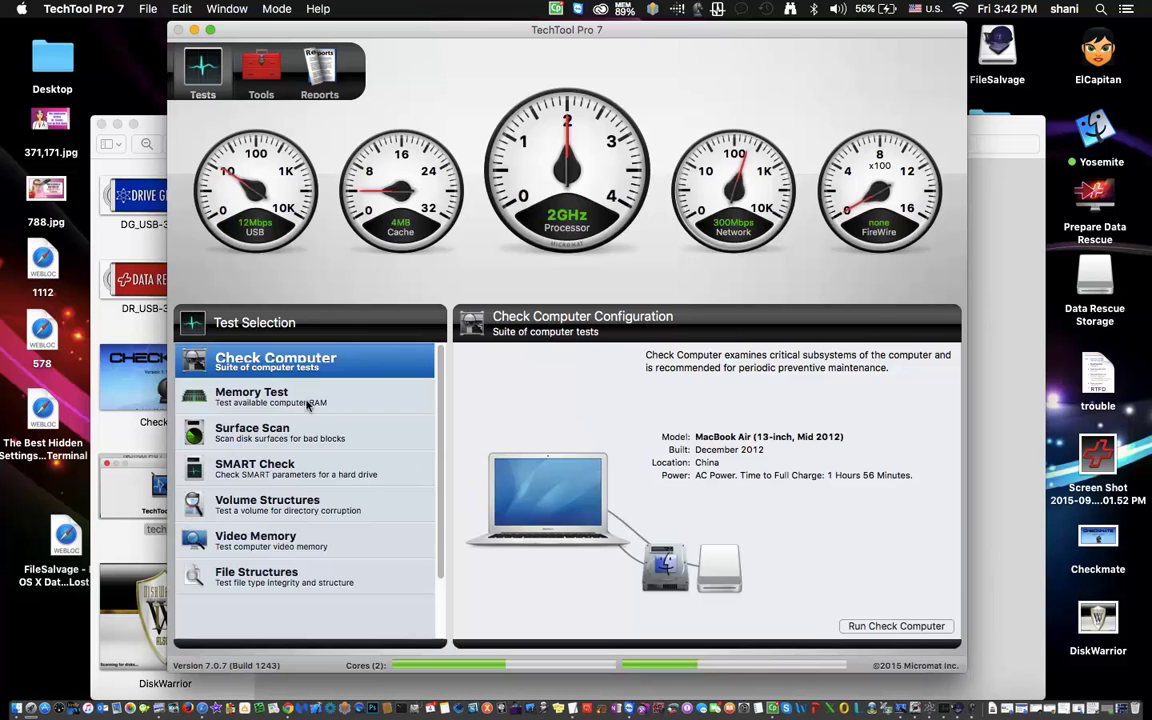
Step: Try to run Volume Rebuild on the Data Rescue Storage volume and cancel the authorization request
left_click(262, 75)
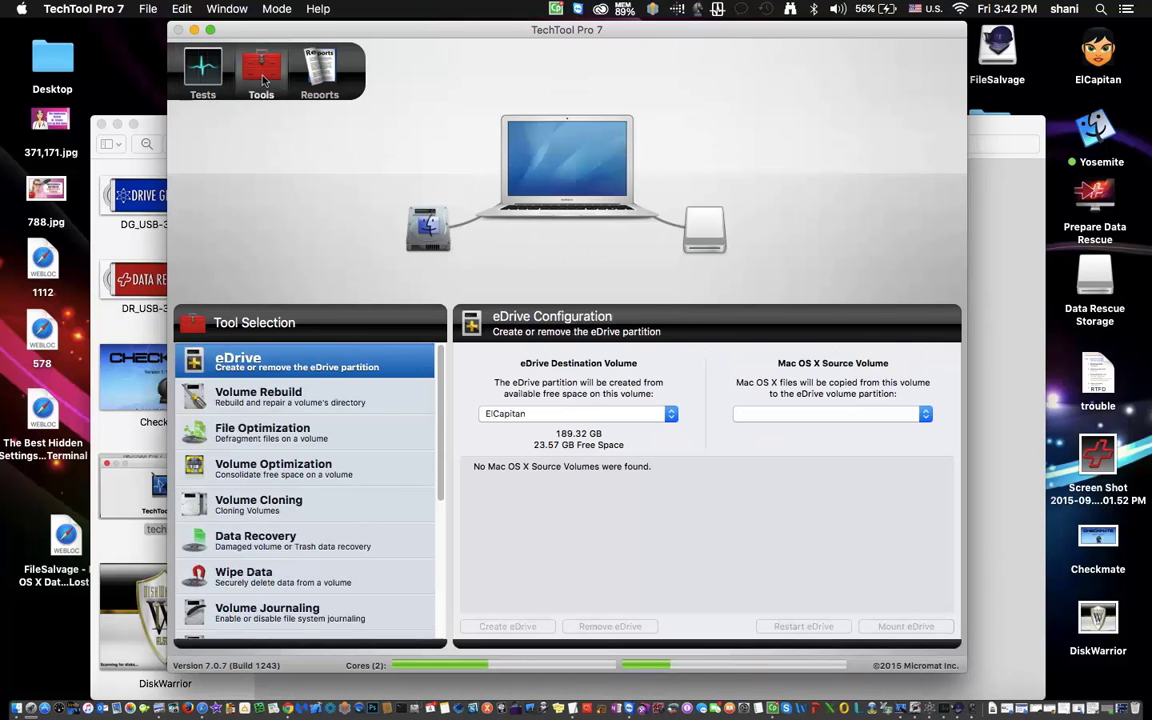
left_click(295, 396)
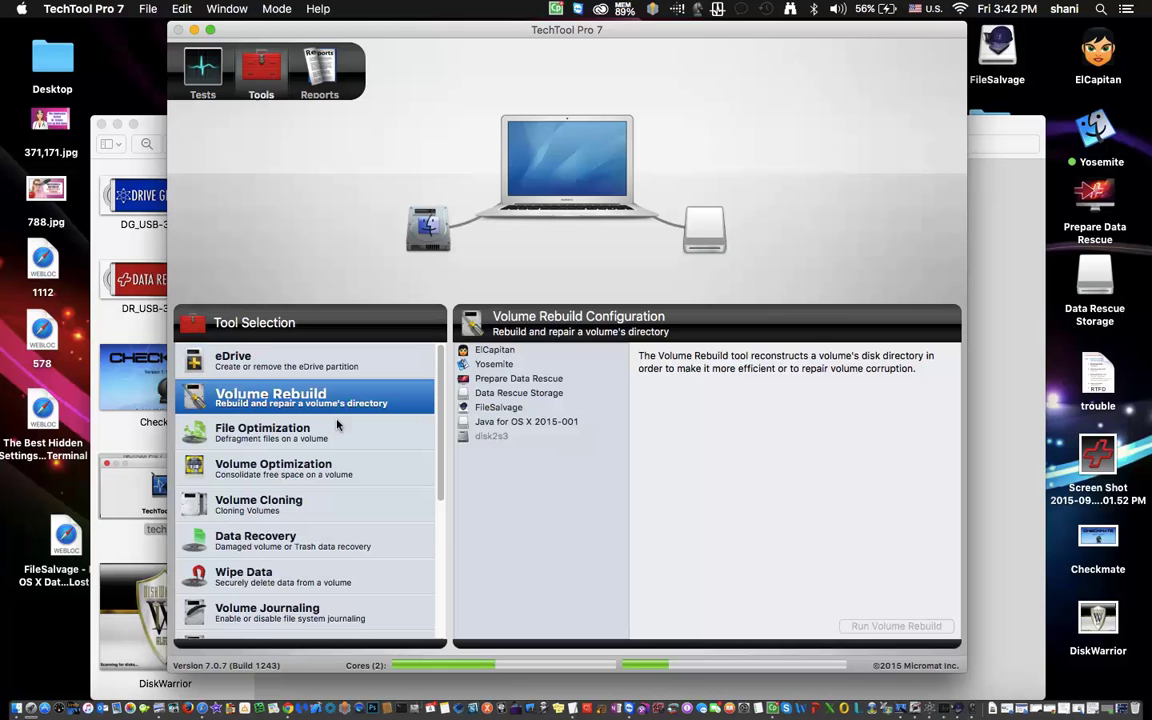
left_click(510, 394)
left_click(916, 626)
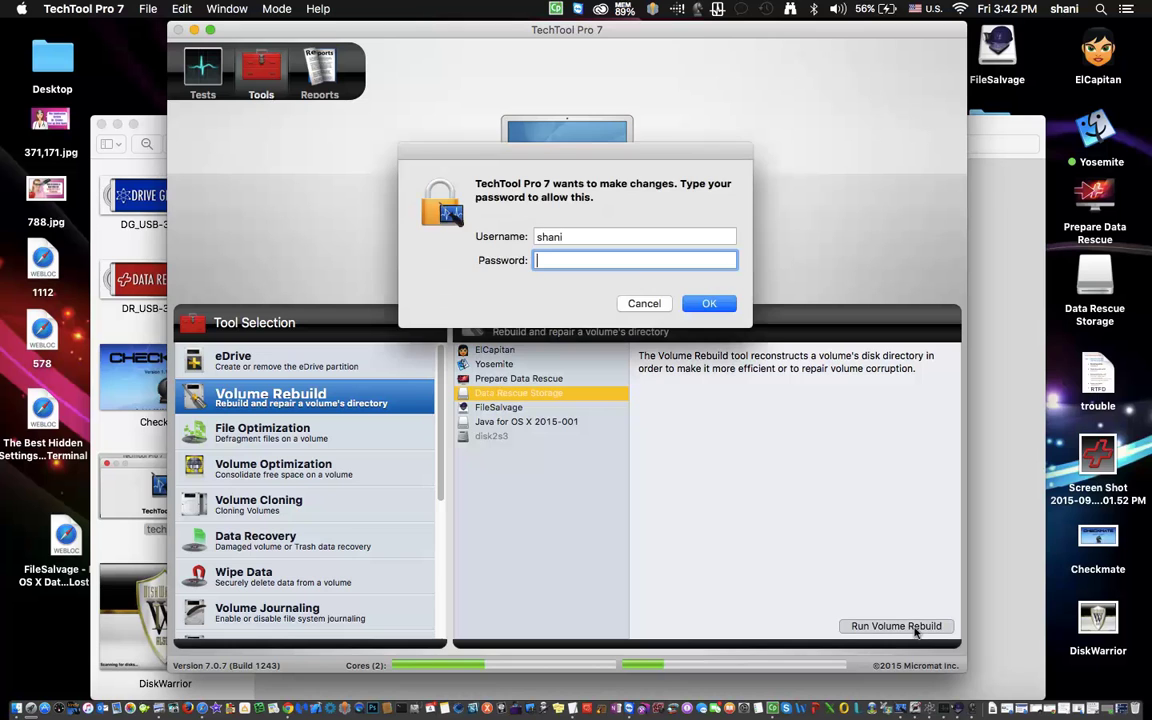
left_click(645, 303)
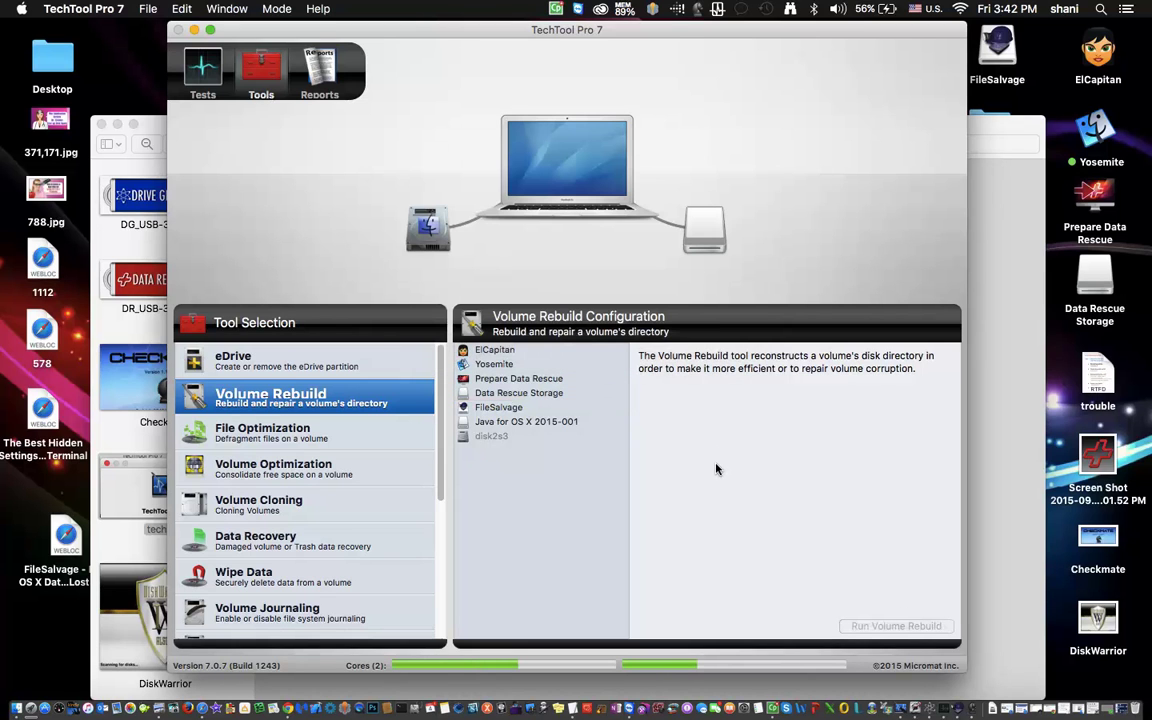
Step: View the Volume Optimization and Volume Cloning settings, and the Data Recovery options for Protection, Drives and Trash
left_click(384, 465)
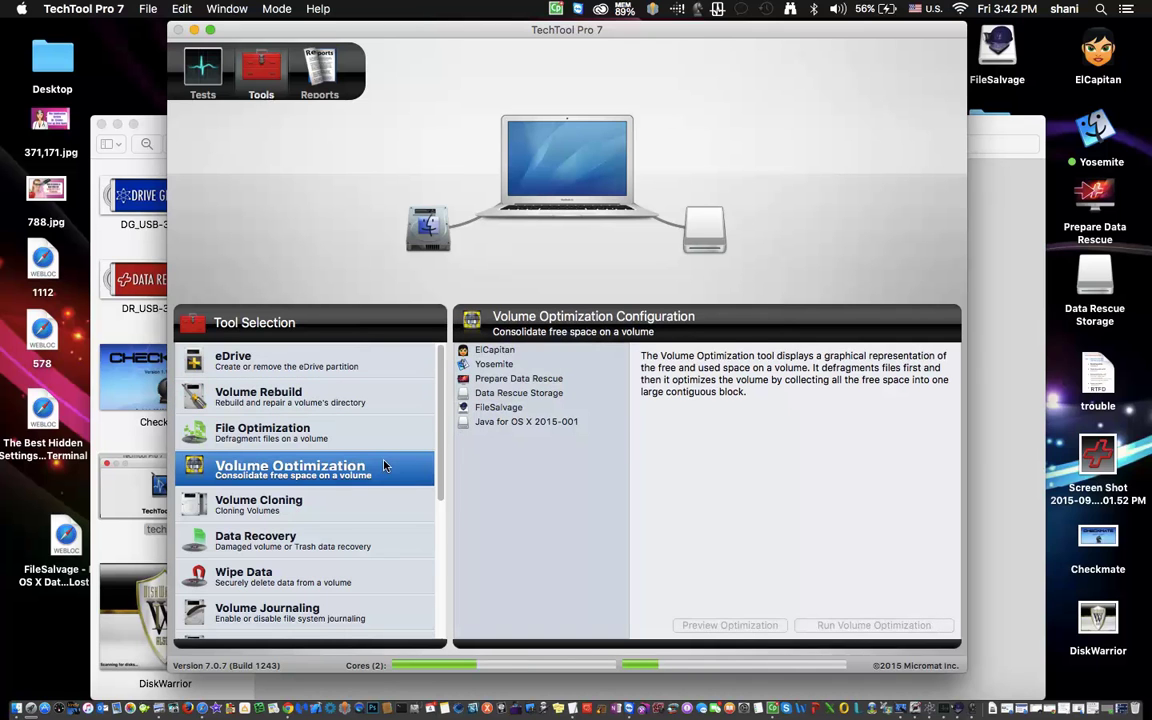
left_click(311, 512)
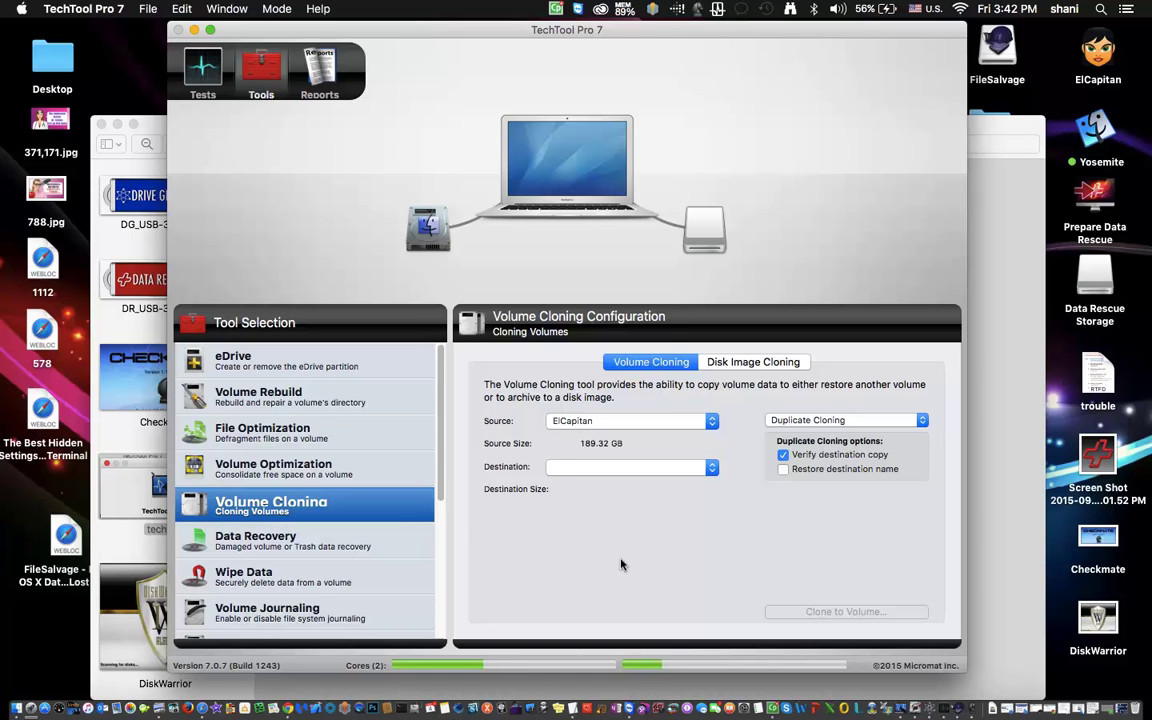
left_click(385, 550)
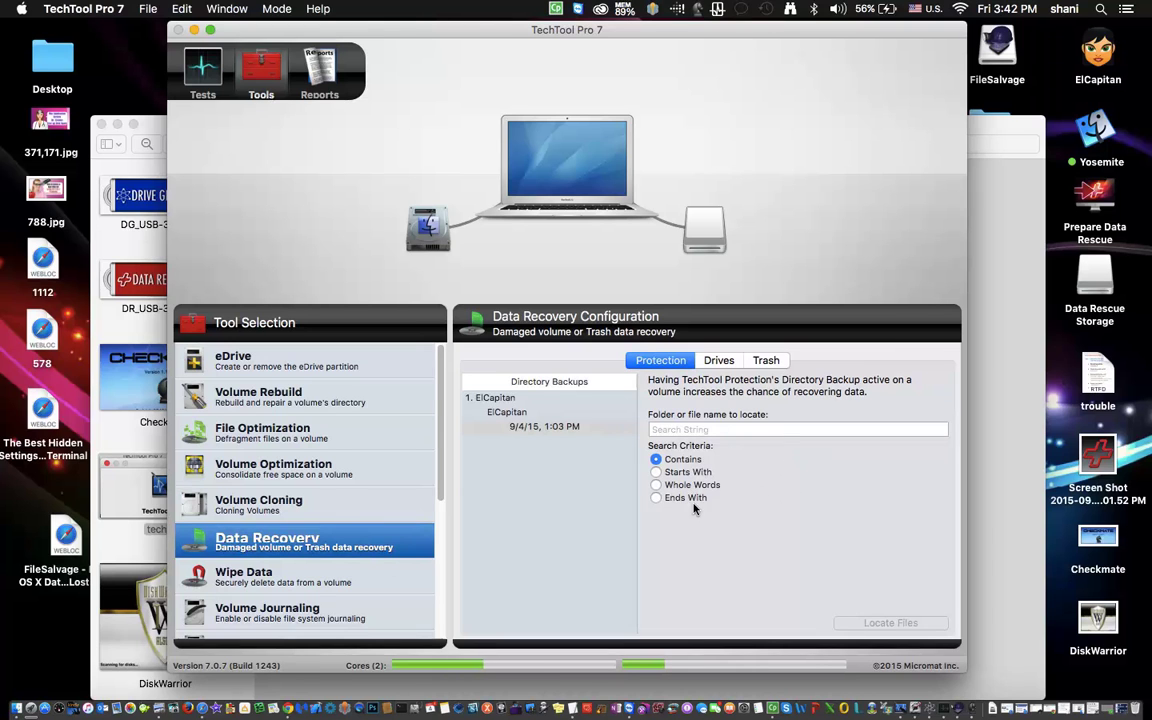
left_click(718, 361)
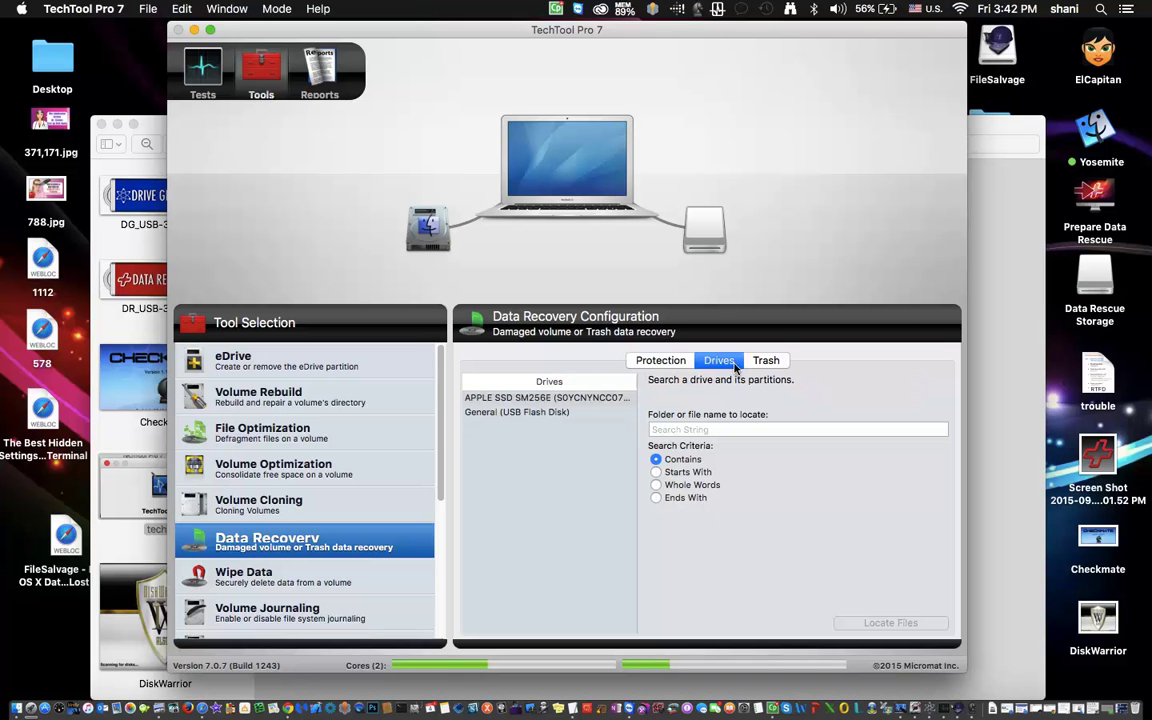
left_click(766, 361)
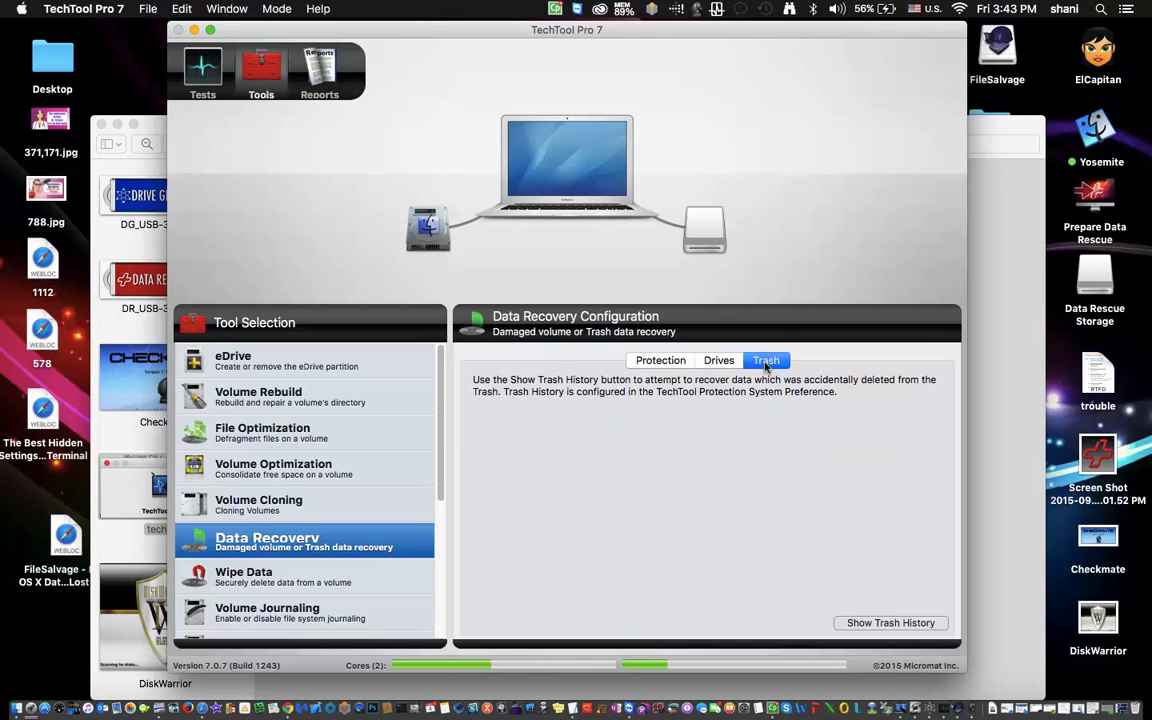
left_click(668, 365)
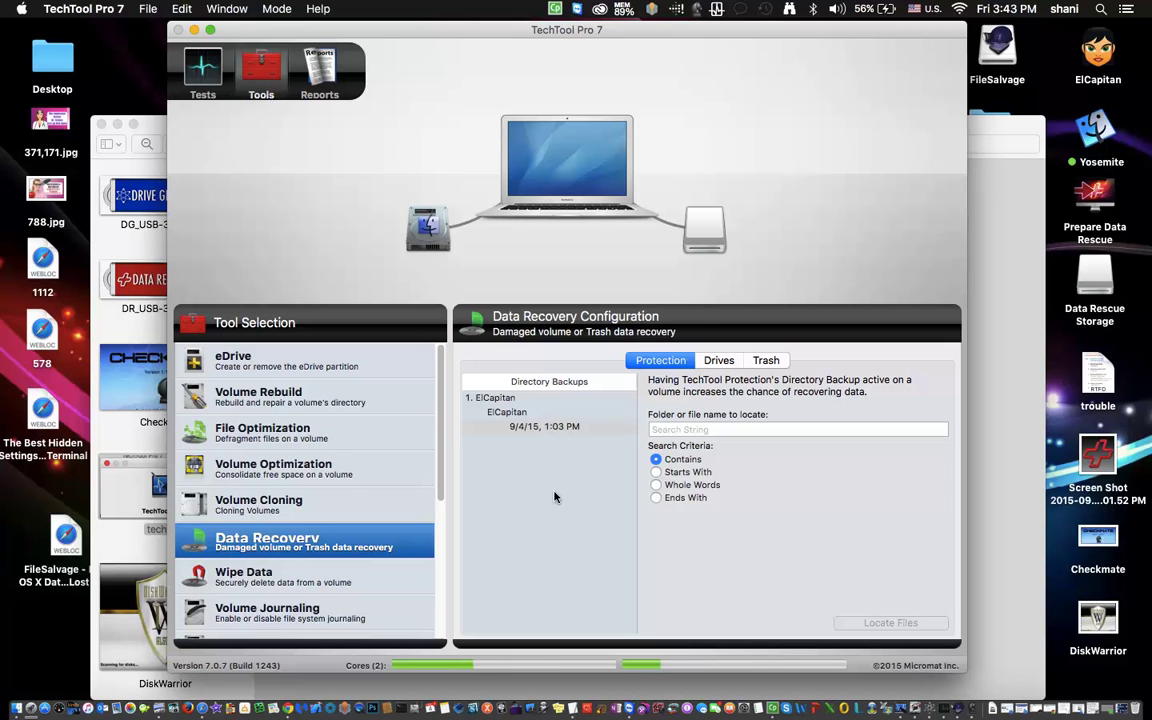
Step: View the Wipe Data, Volume Journaling, Disk Permissions and Local Network tool configurations
left_click(291, 584)
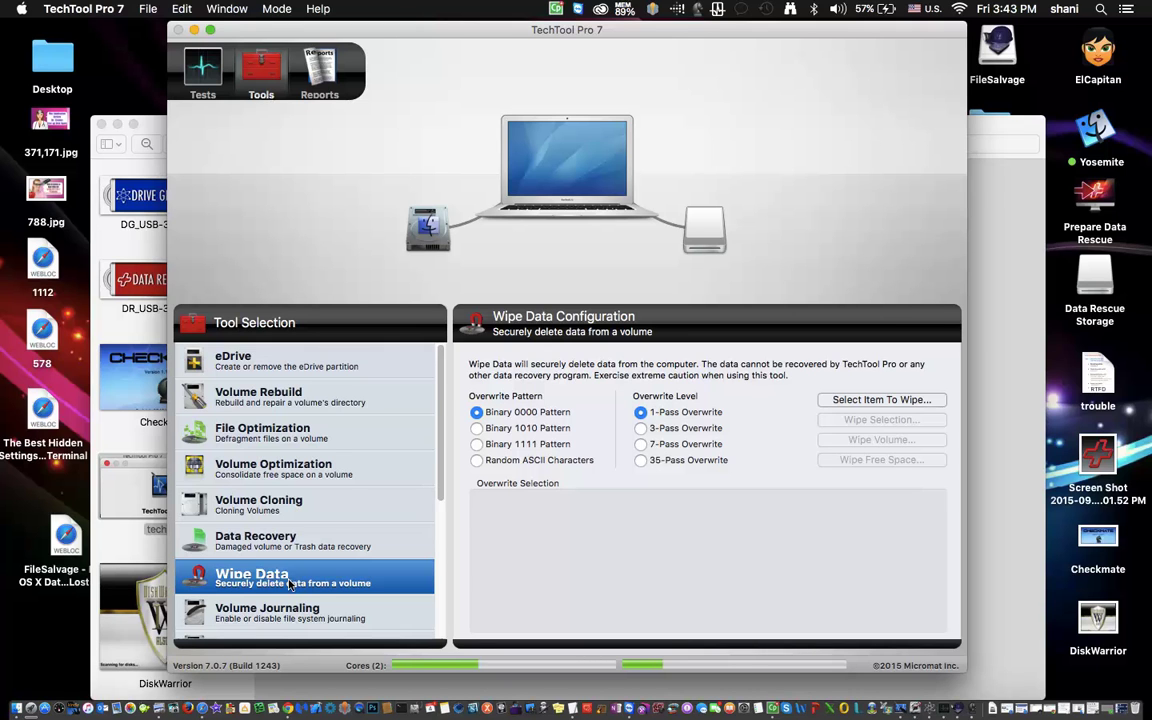
left_click(290, 613)
scroll(296, 612, "down", 3)
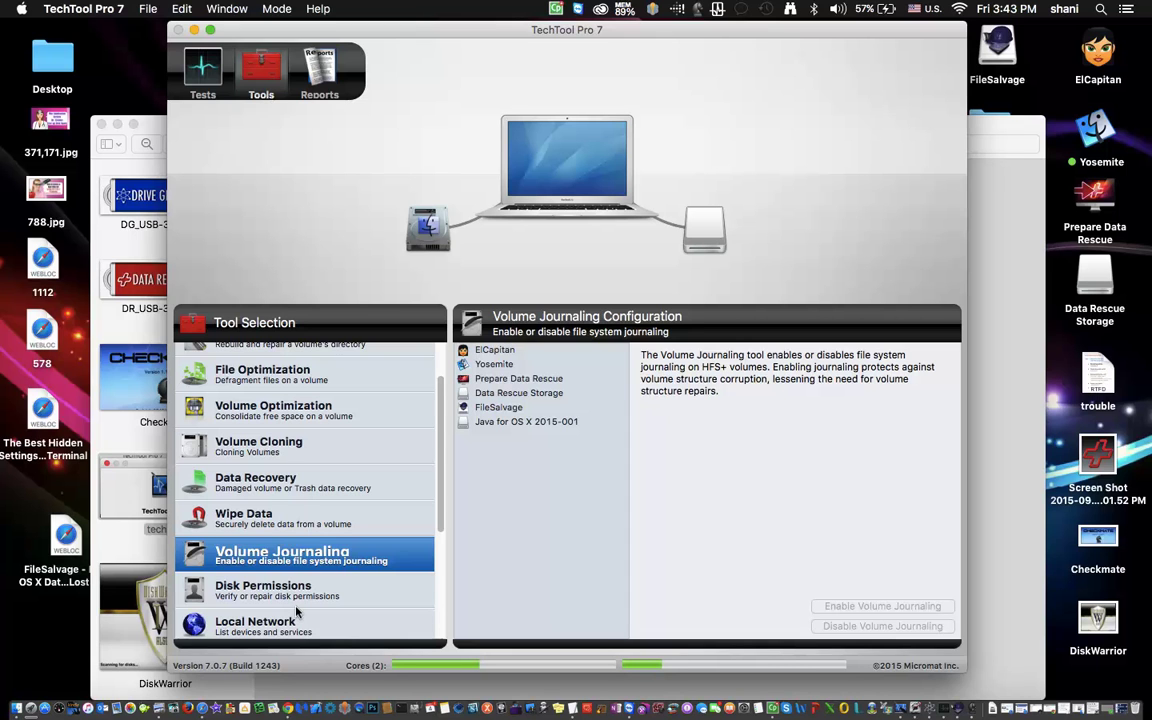
scroll(296, 608, "down", 1)
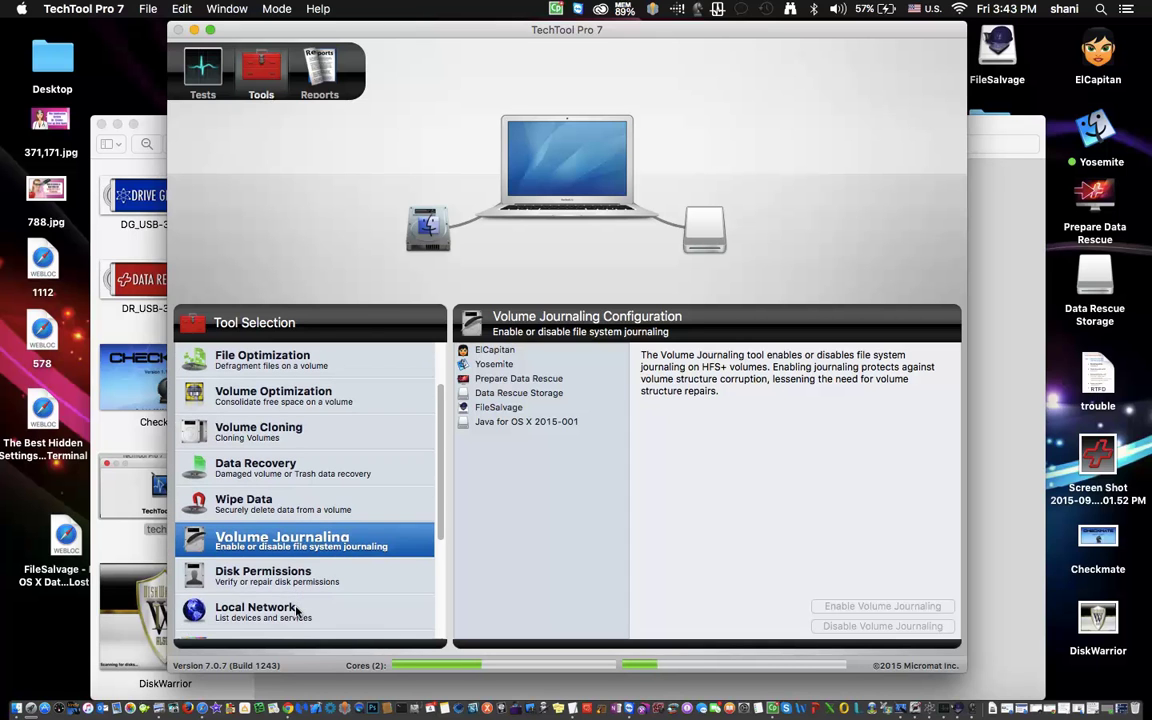
left_click(294, 588)
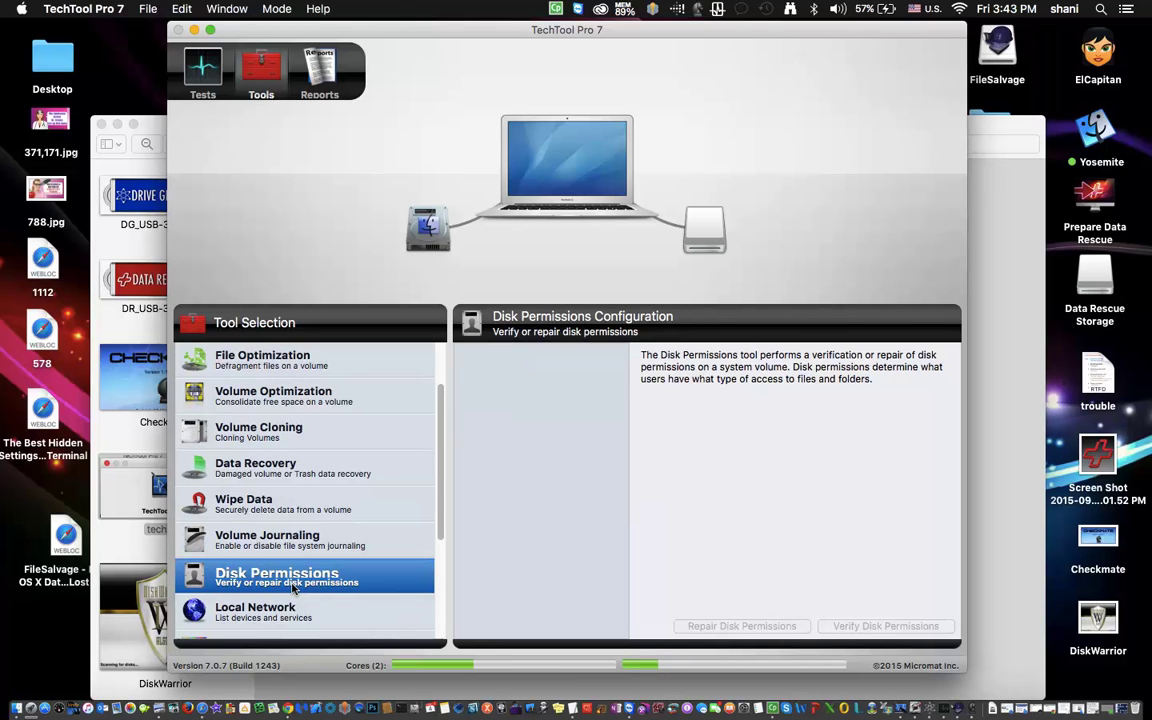
left_click(265, 615)
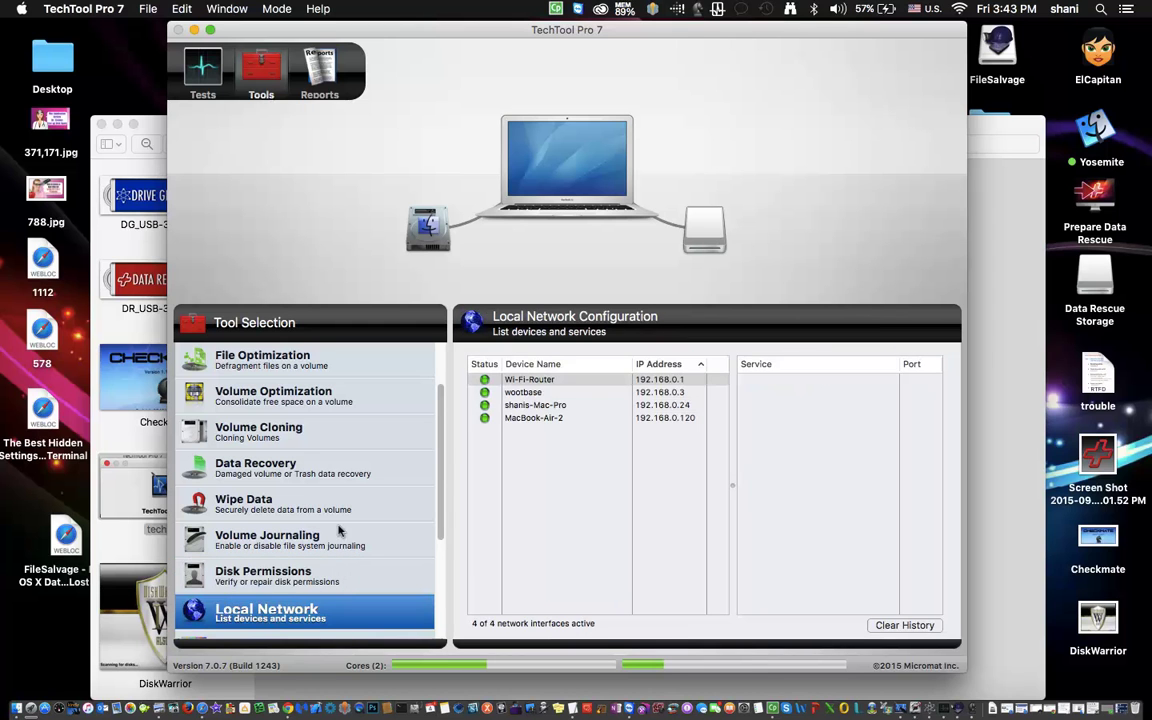
Step: View the Video tool's monitor calibration options and return to the Disk Permissions tool
scroll(328, 488, "up", 2)
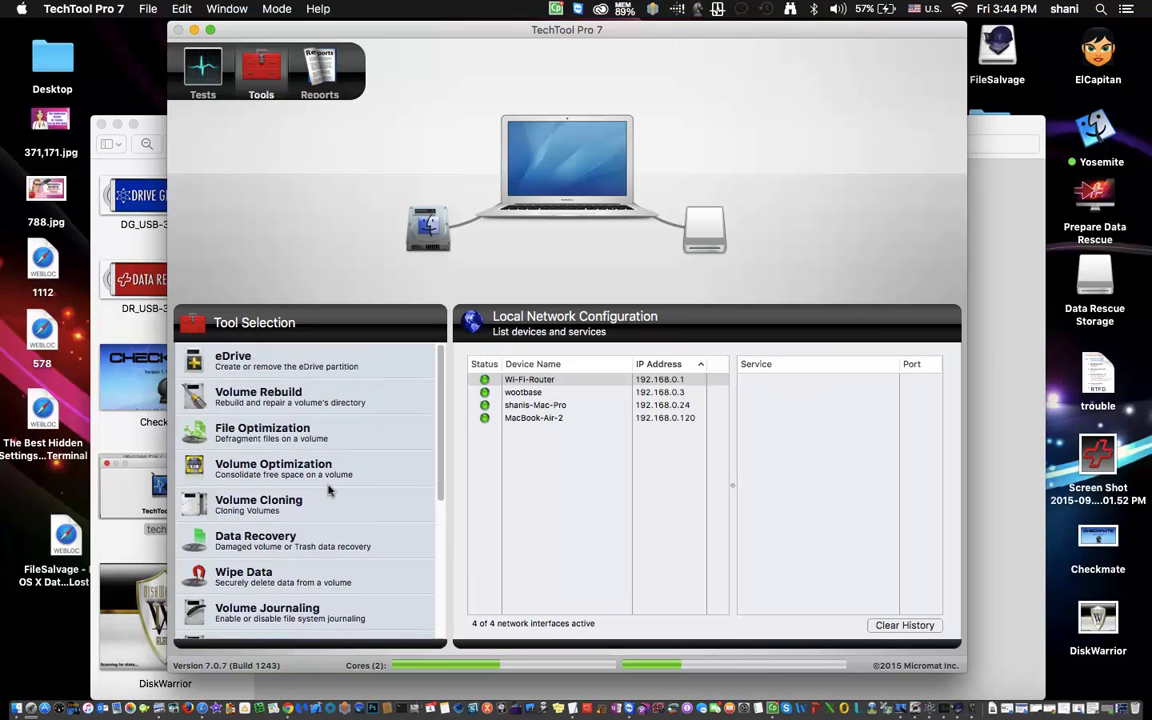
scroll(328, 488, "down", 6)
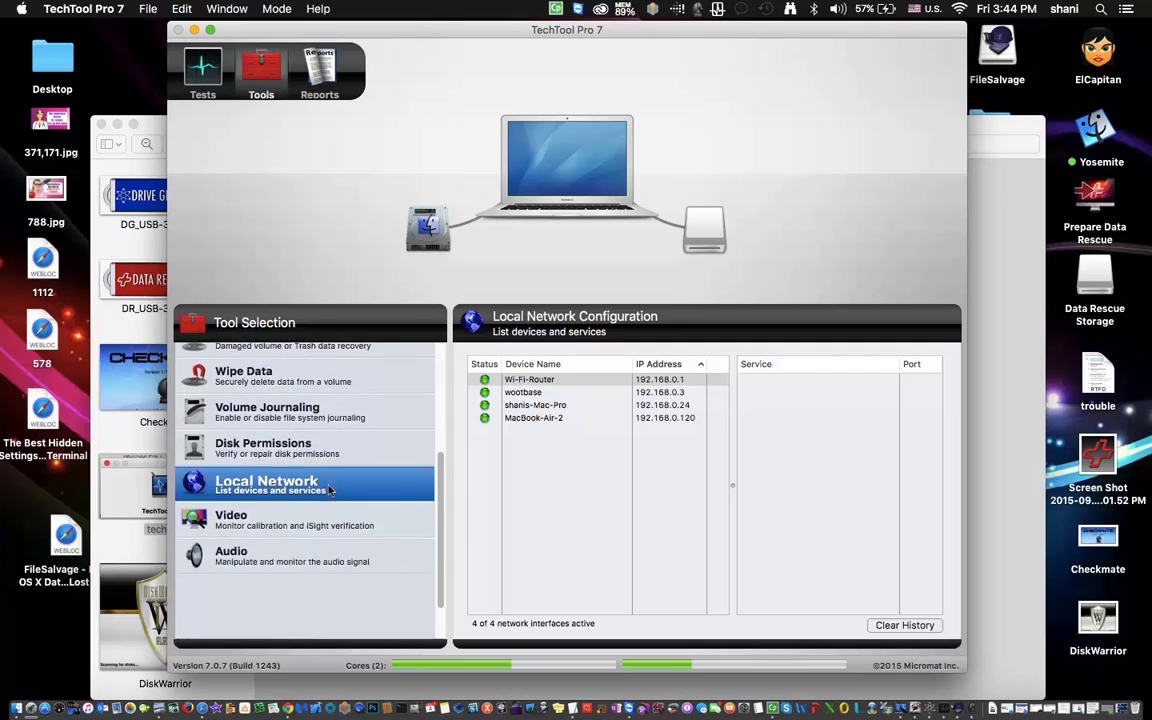
left_click(336, 520)
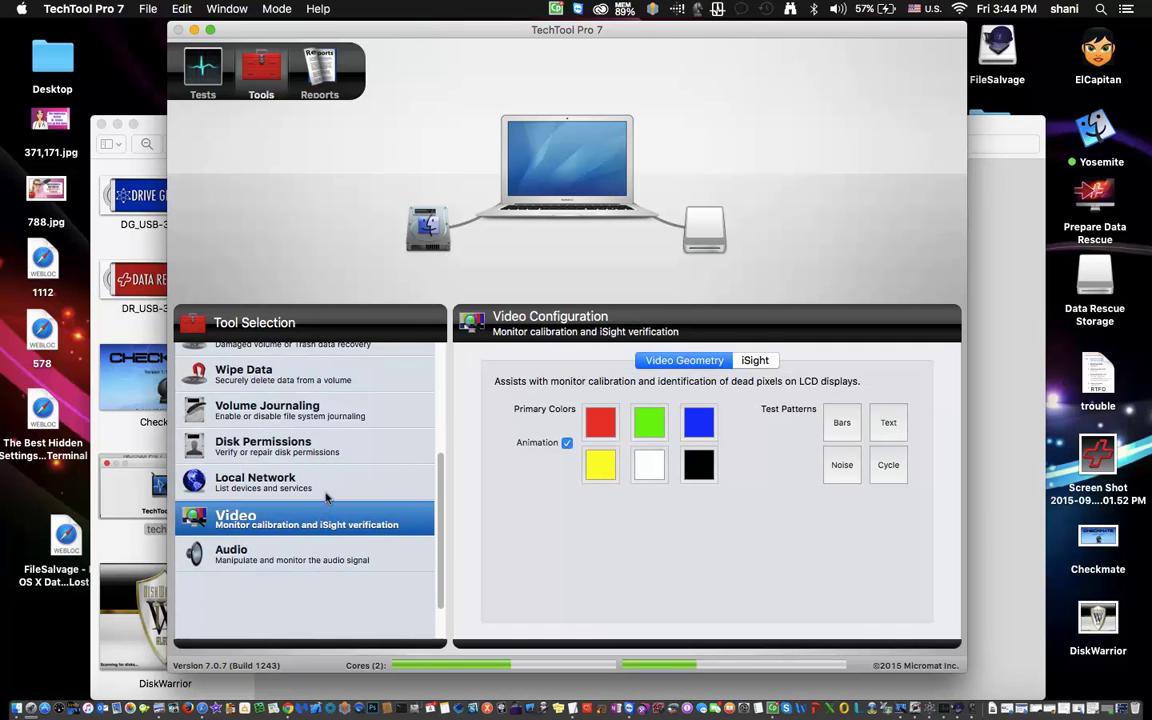
key("Down")
left_click(300, 441)
scroll(310, 430, "up", 3)
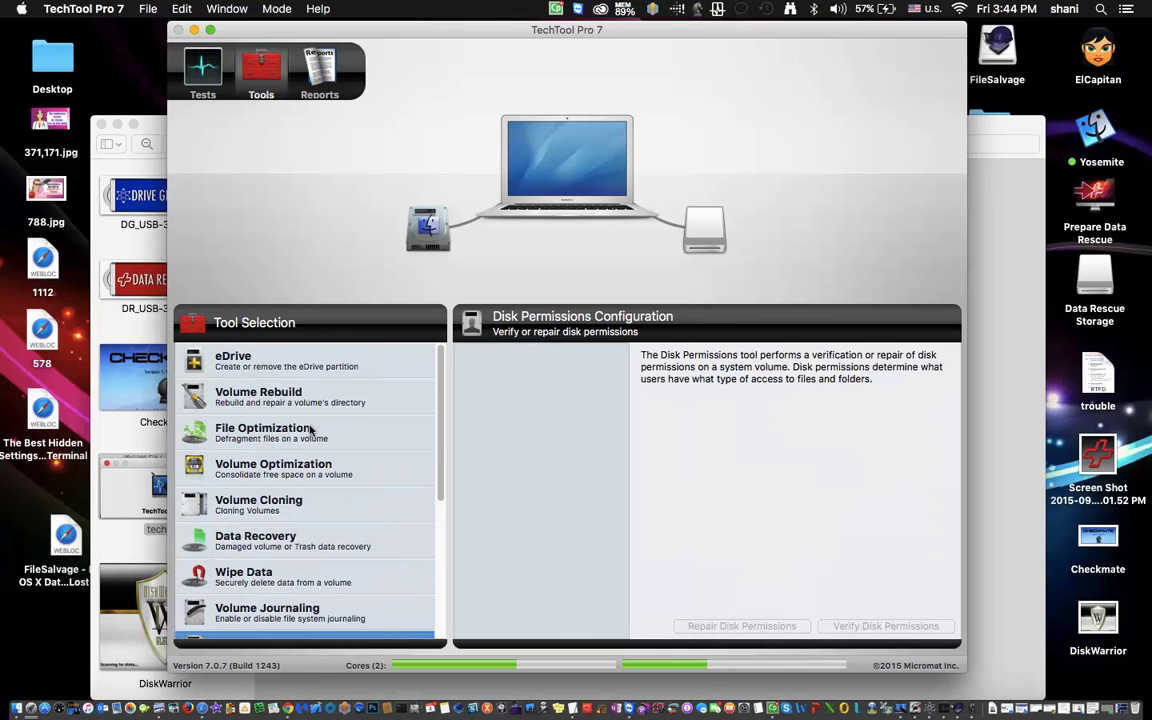
Step: Run the Memory Test from the computer tests, authorizing it with the account password
left_click(208, 88)
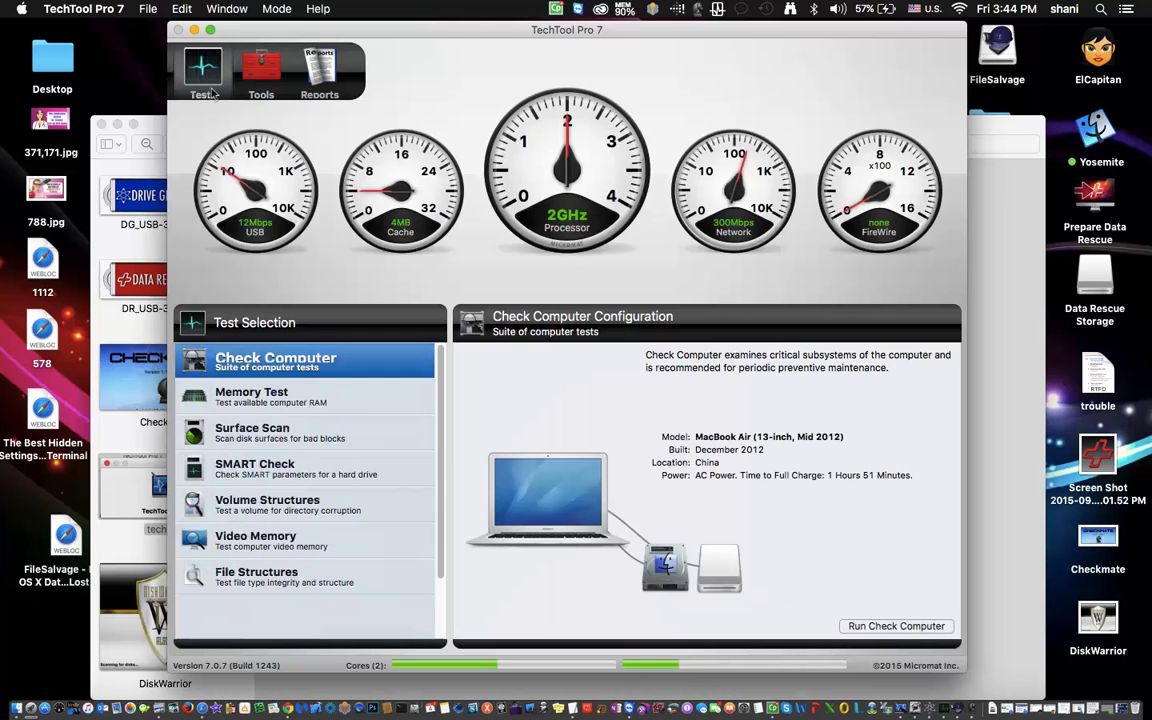
left_click(269, 397)
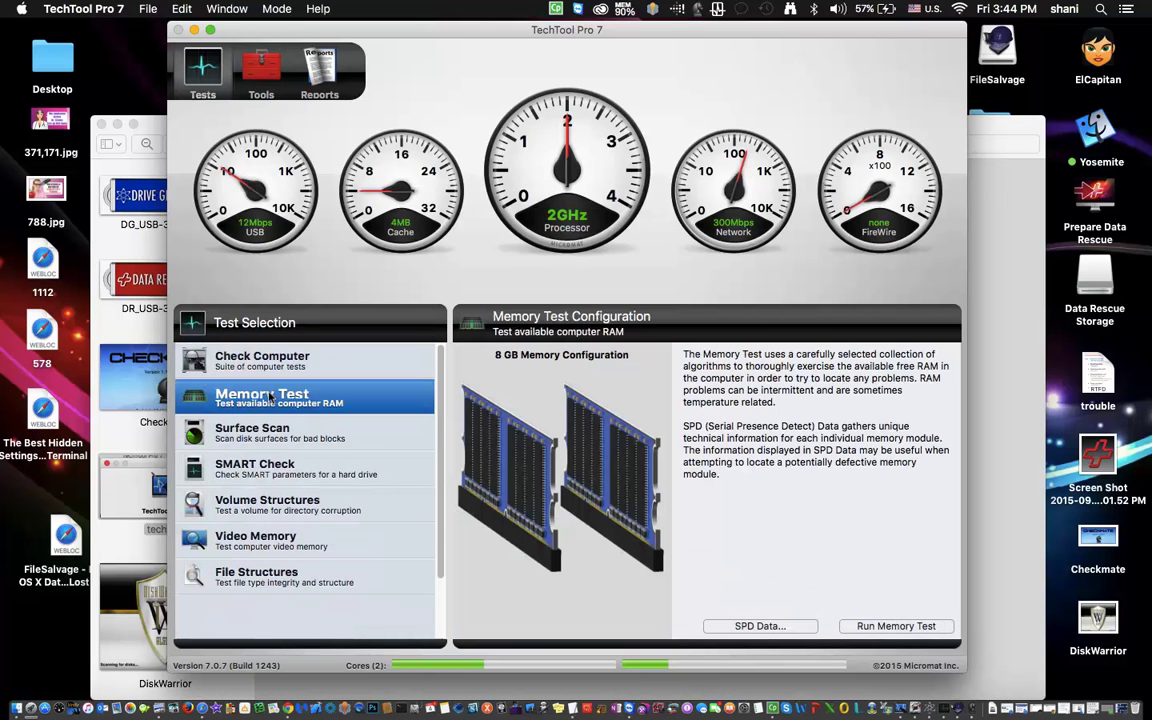
left_click(860, 627)
type("••••••")
key("Return")
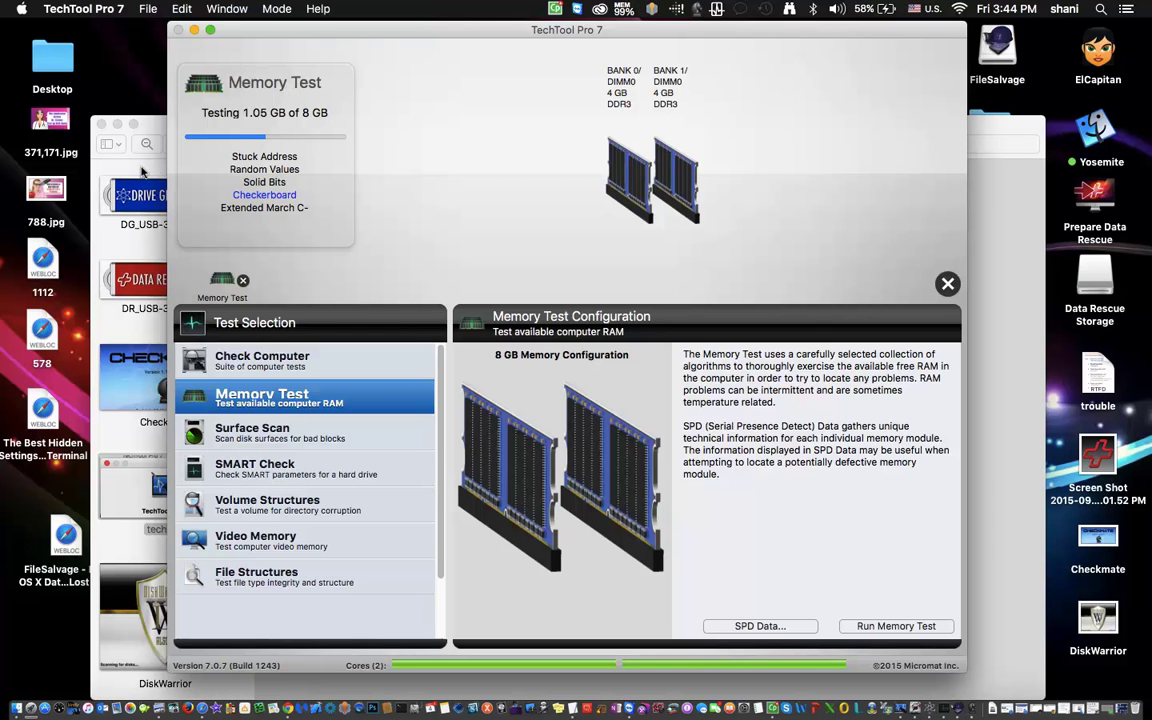
Step: Switch to Preview to display the DiskWarrior image, and return to TechTool Pro 7 to view the memory test results
key("super+Tab")
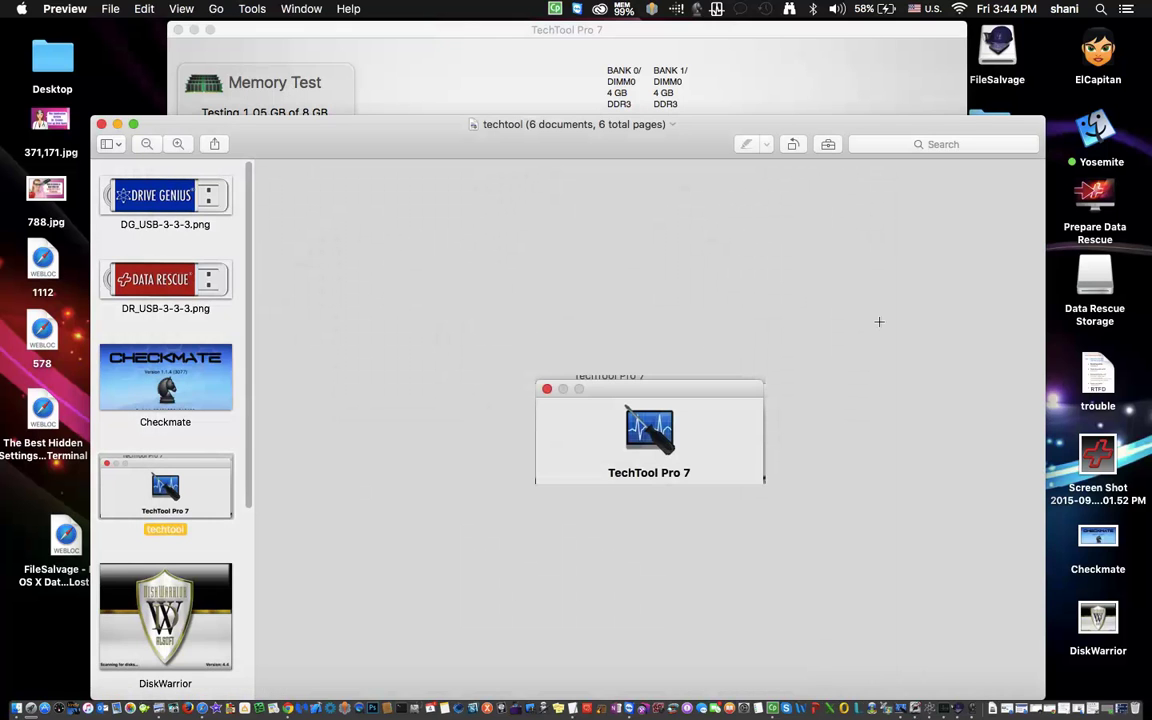
left_click(730, 92)
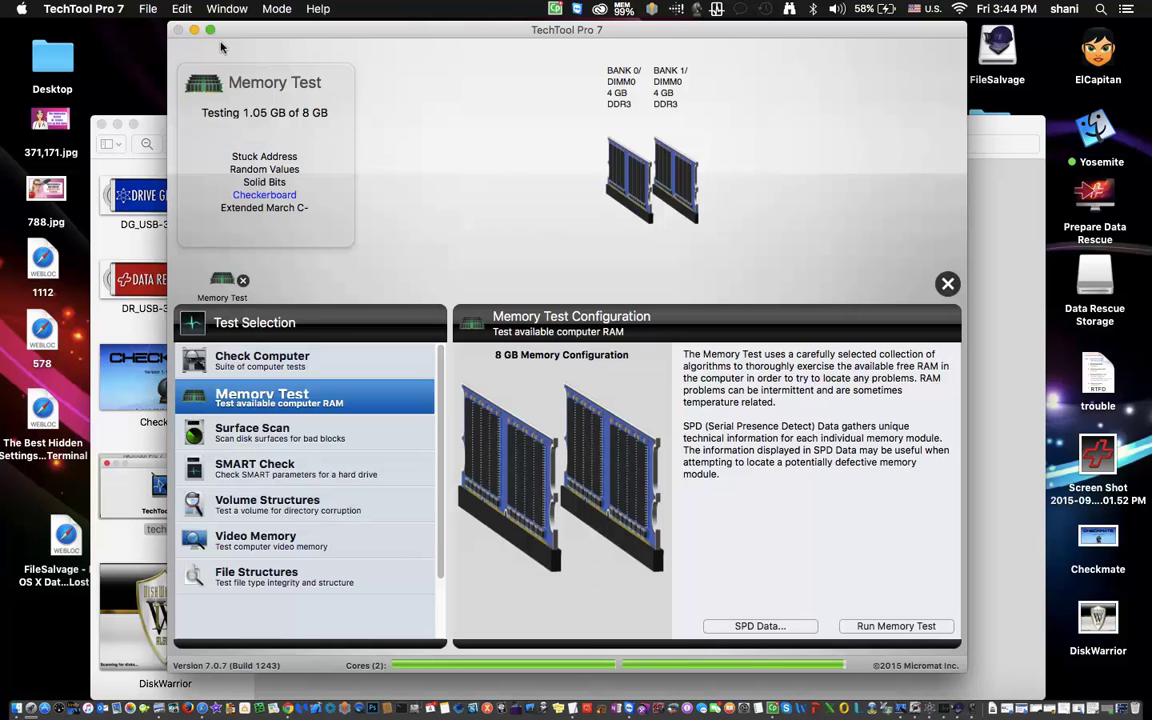
key("super+Tab")
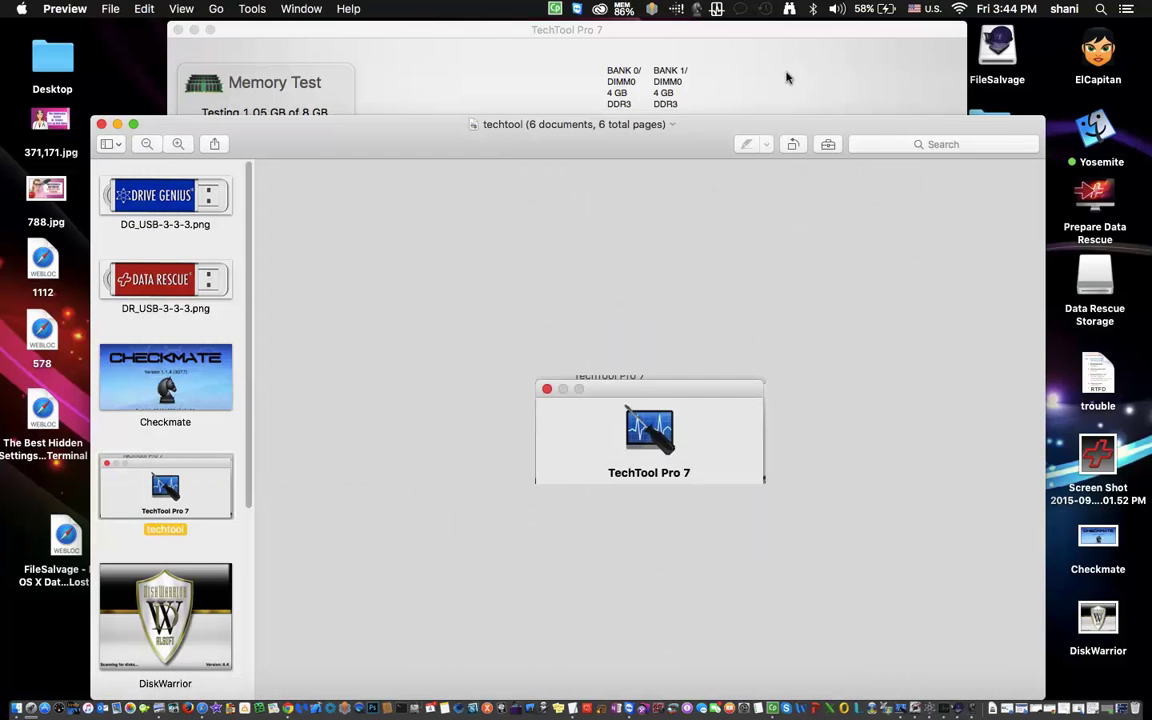
scroll(214, 383, "down", 3)
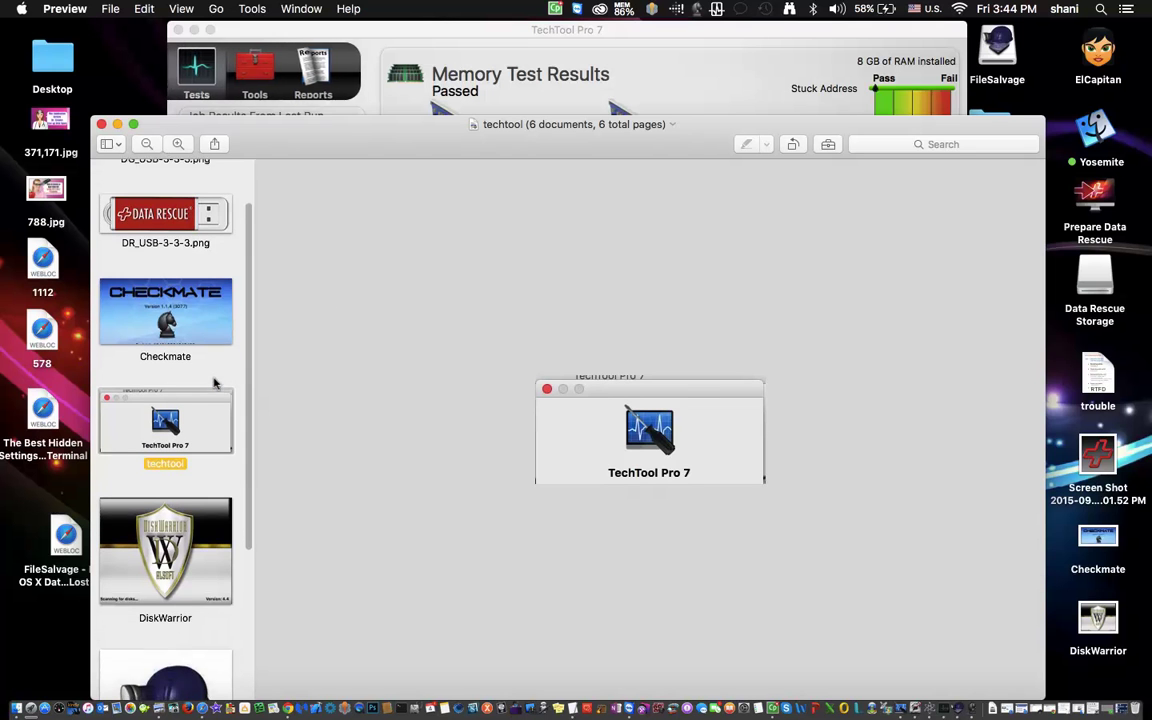
left_click(186, 541)
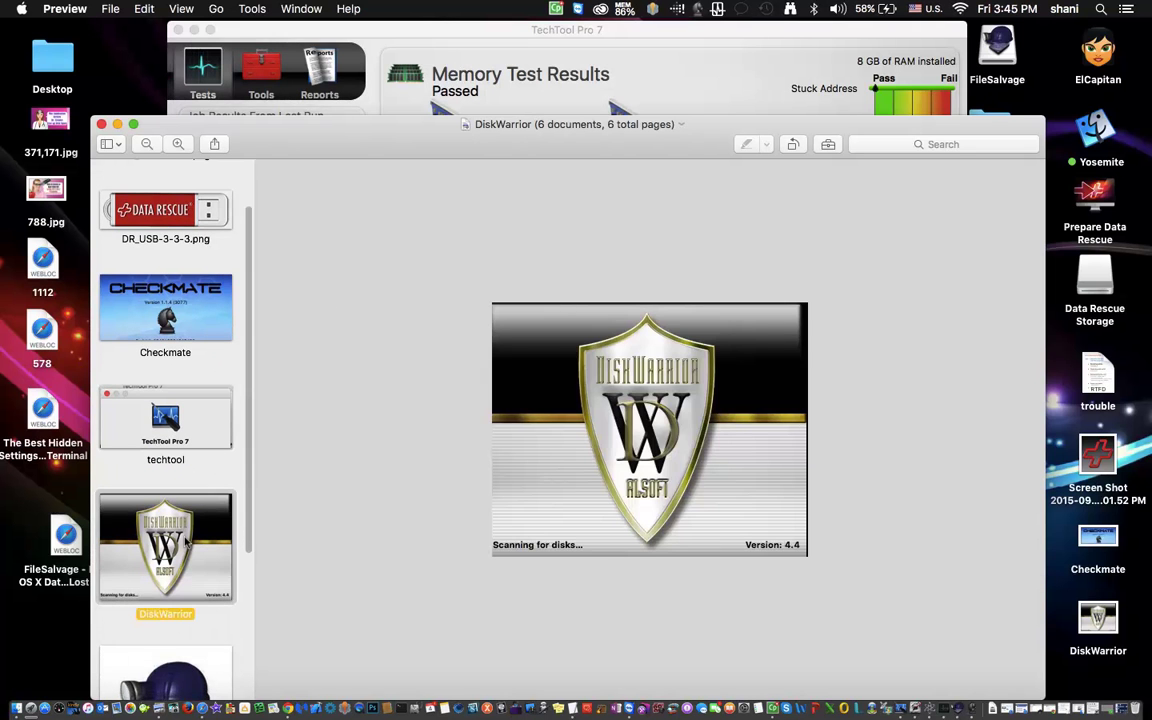
left_click(650, 66)
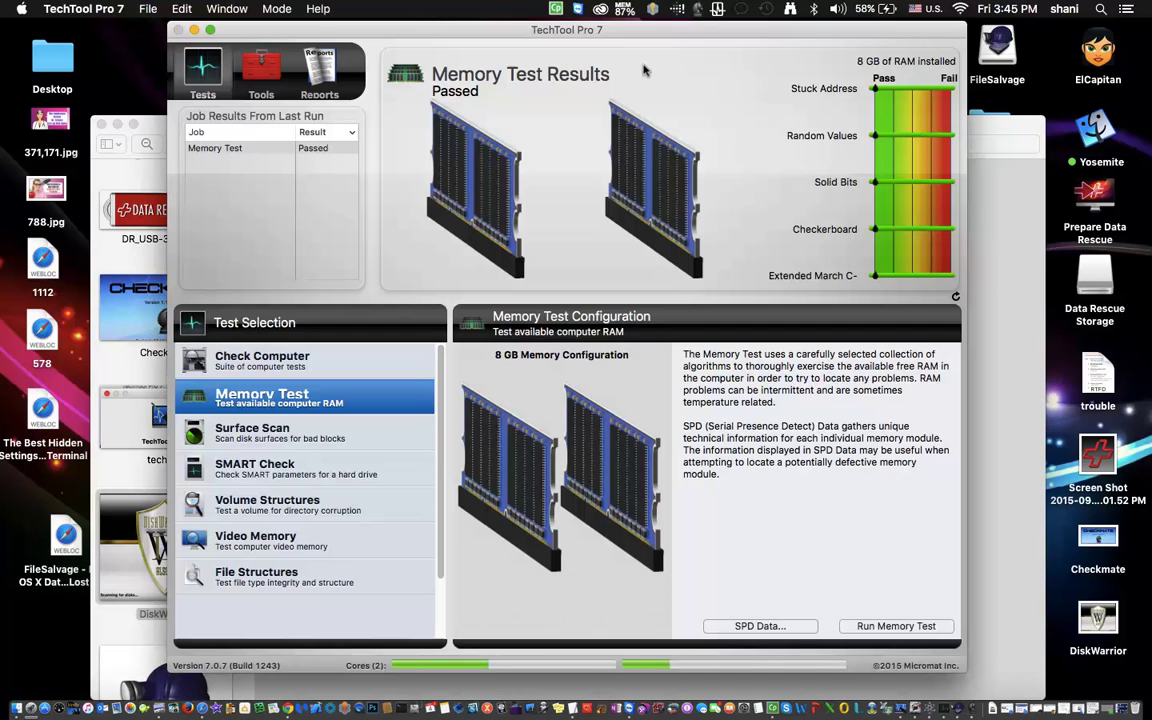
Step: Minimize TechTool Pro 7 and open DiskWarrior to view its directory, files, manual and automatic hardware diagnostics, and version information
left_click(194, 32)
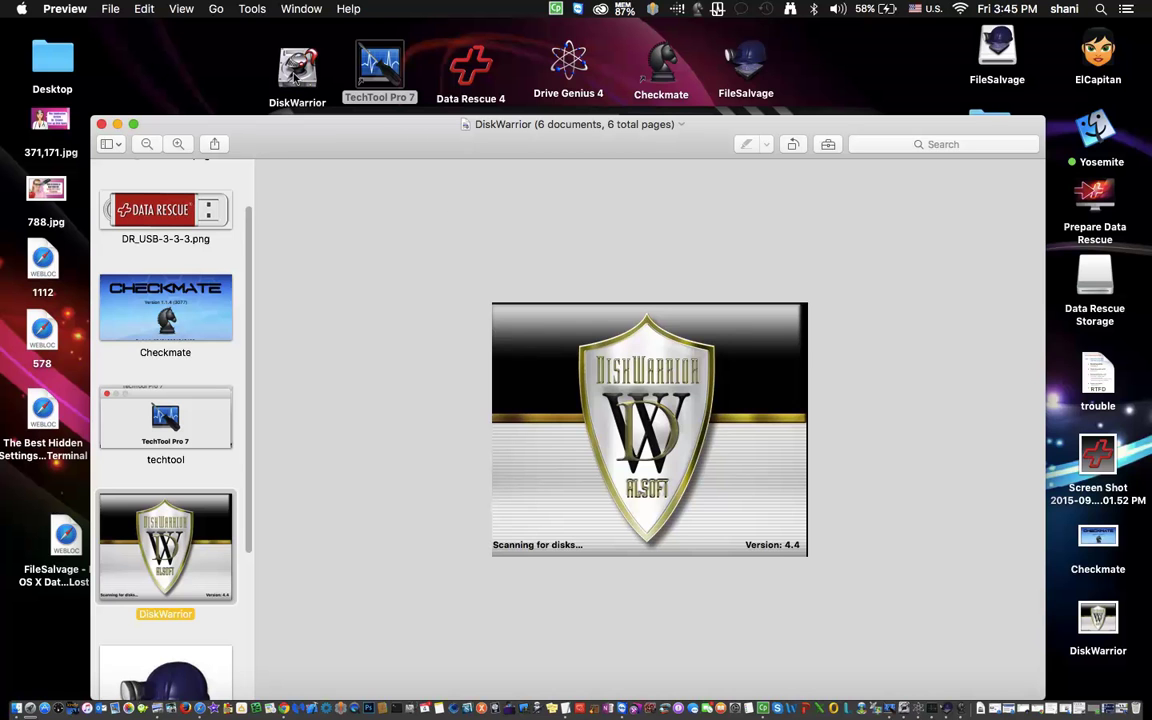
double_click(296, 75)
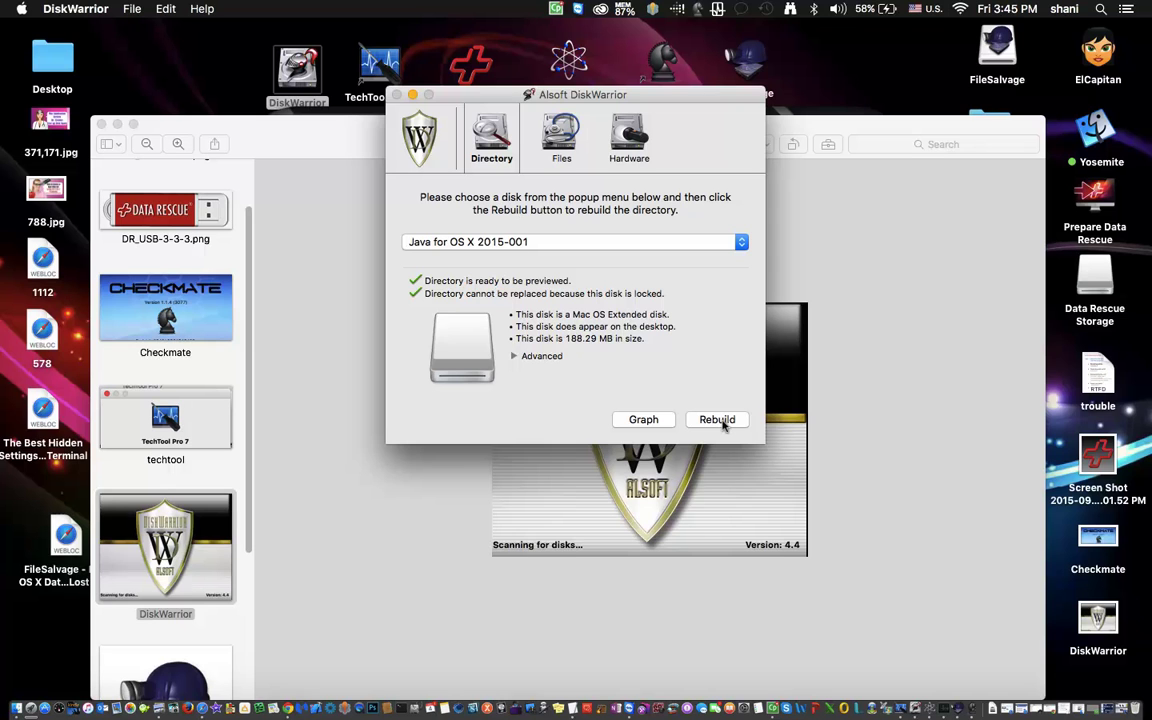
left_click(561, 138)
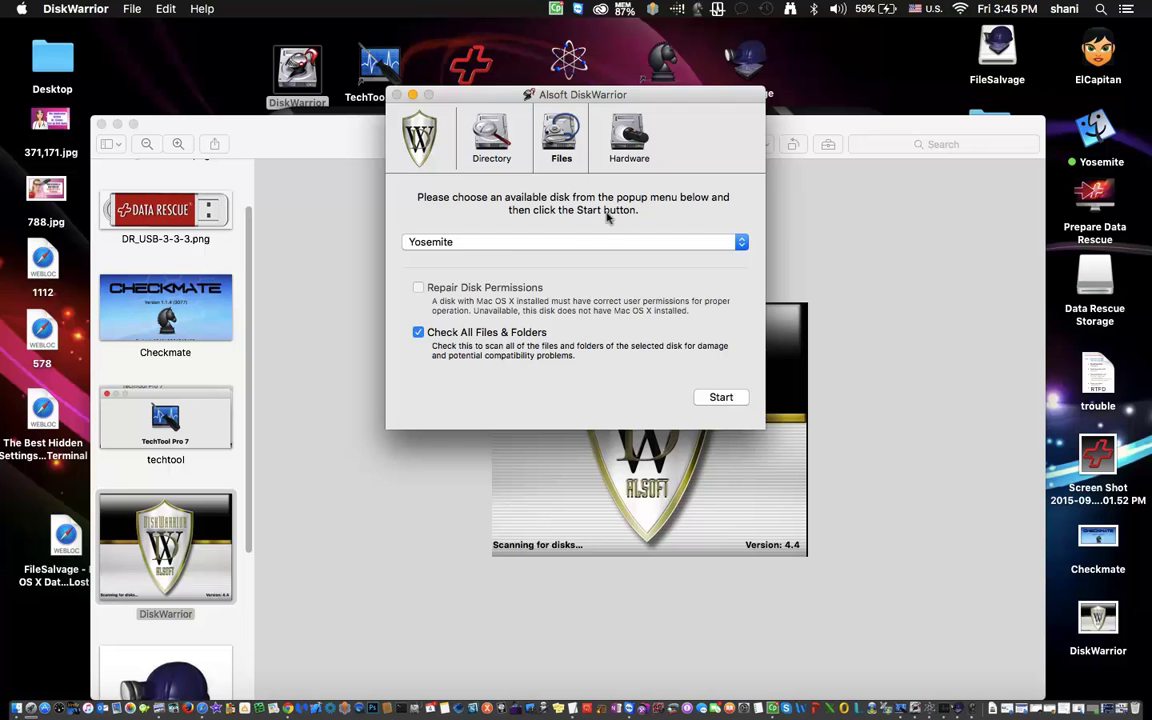
left_click(636, 137)
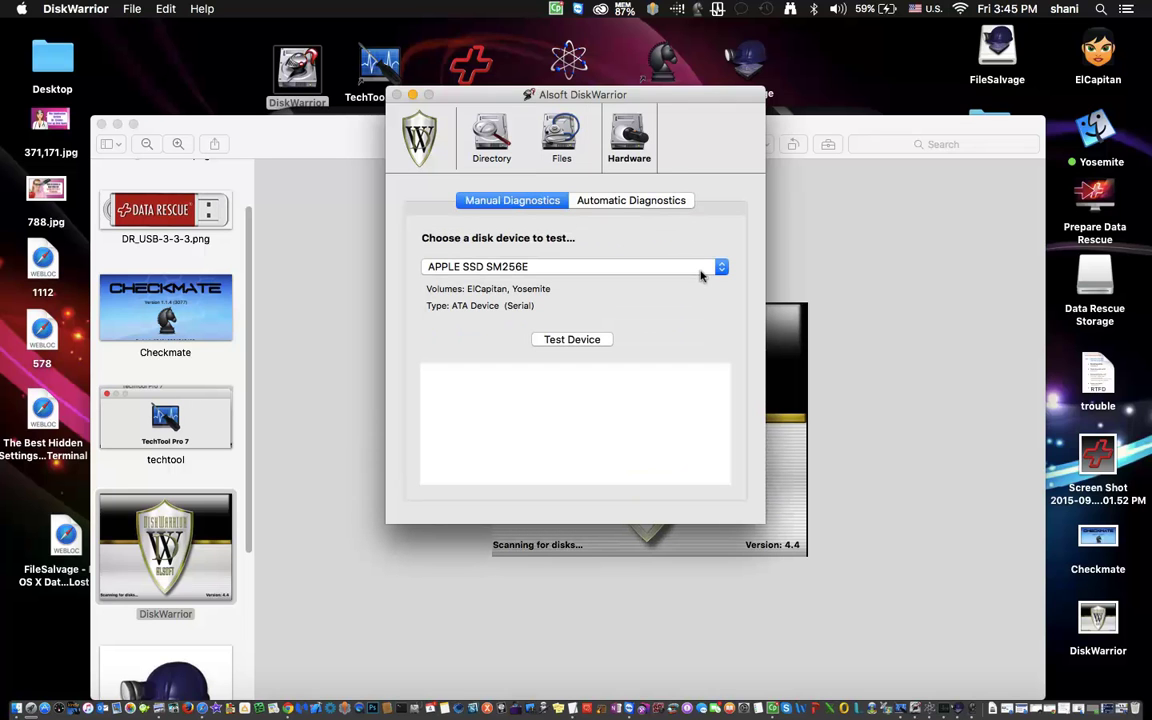
left_click(648, 200)
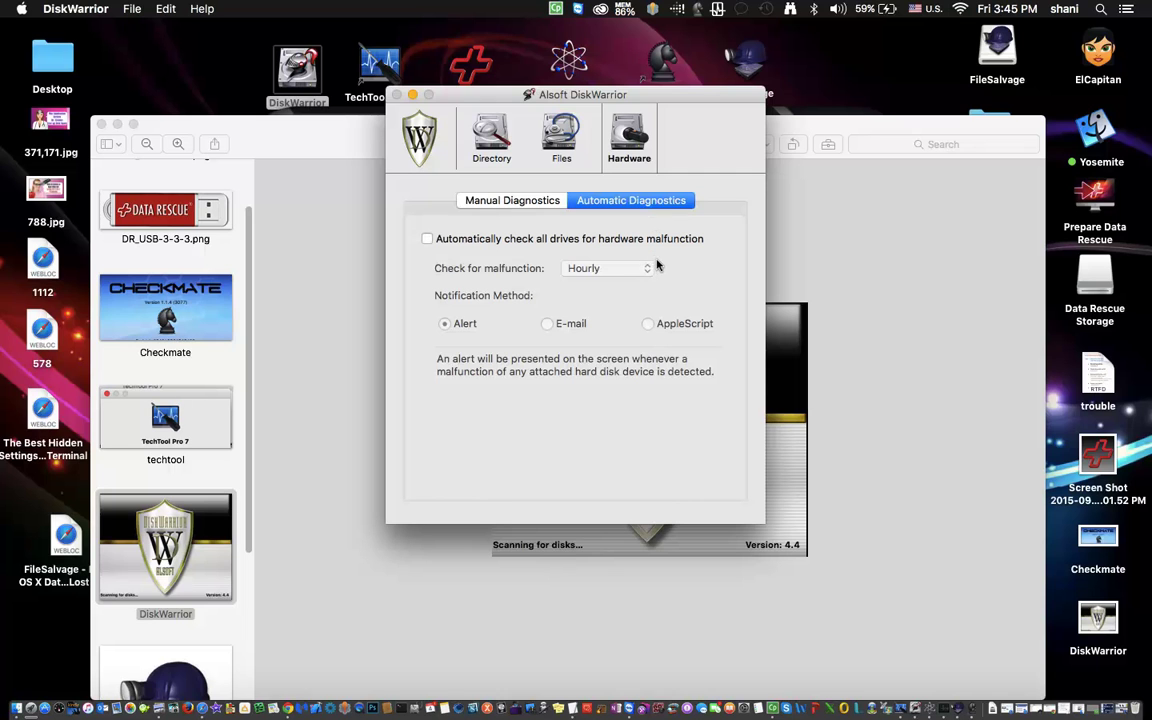
left_click(512, 200)
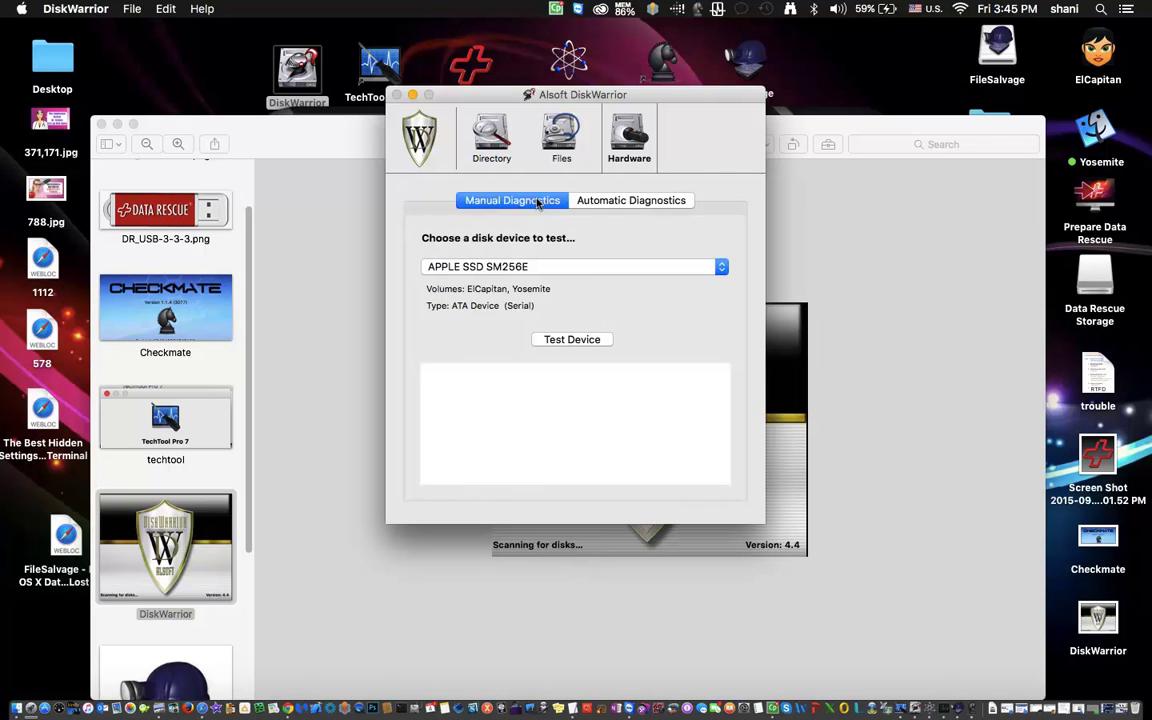
left_click(400, 138)
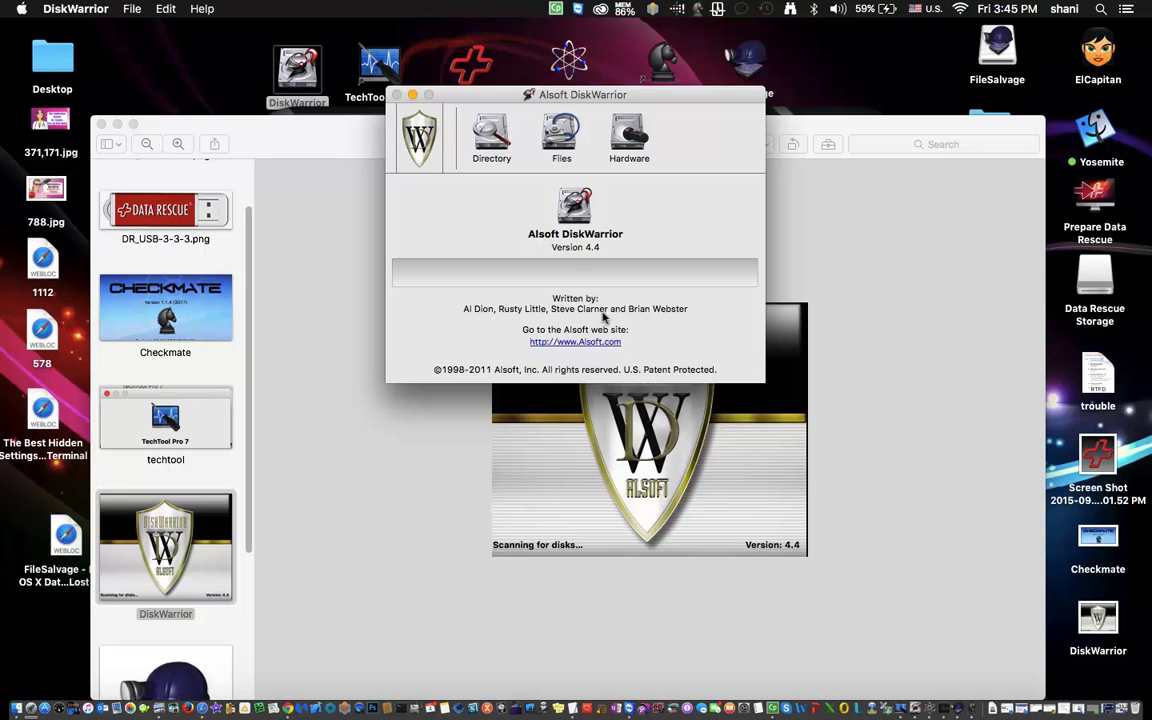
Step: Review the disks selectable for directory rebuilding and file checks in DiskWarrior, and view the manual hardware diagnostics
left_click(492, 140)
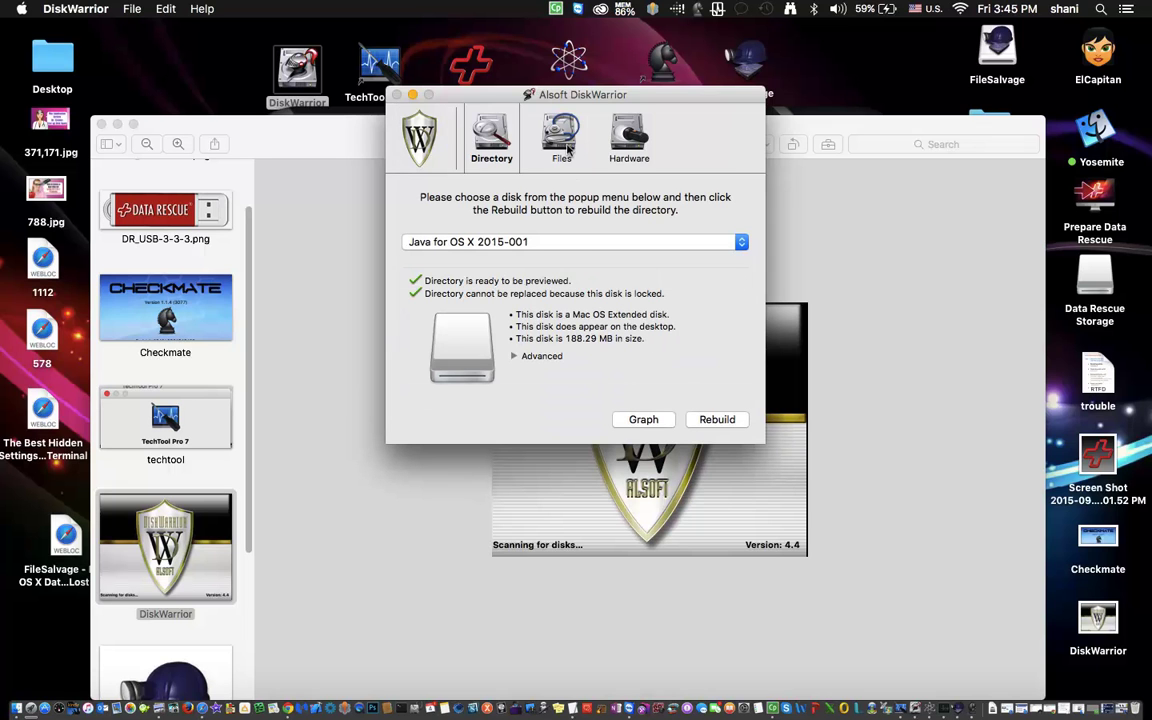
left_click(500, 241)
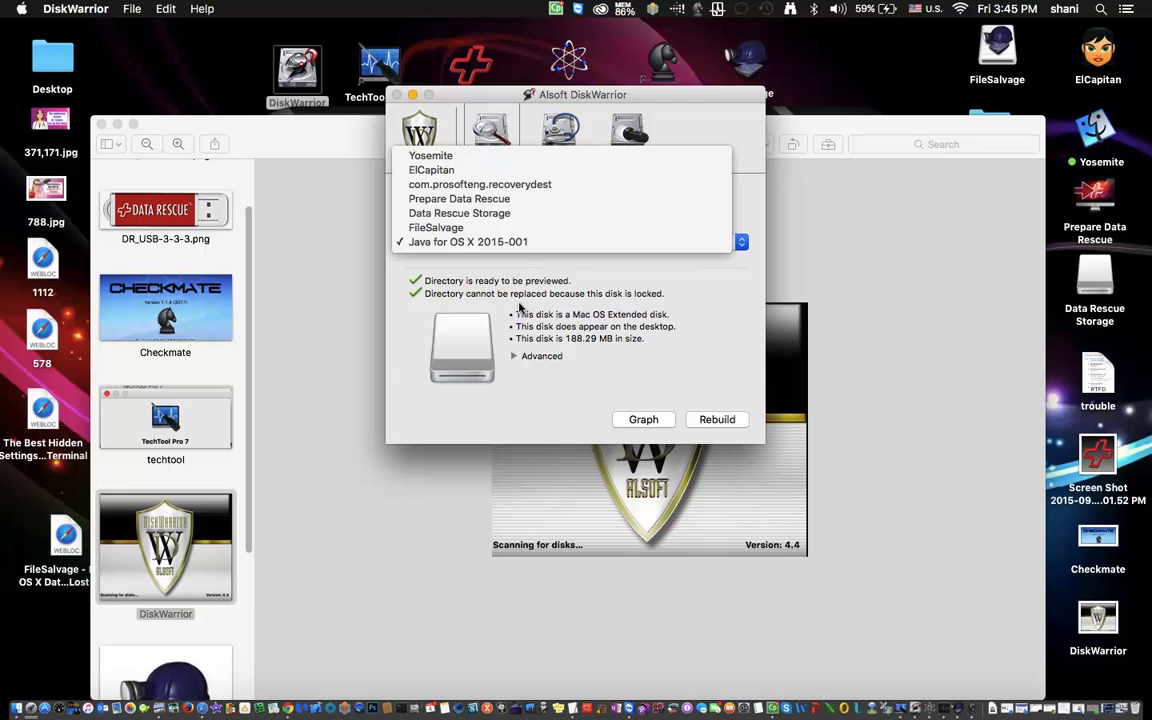
left_click(520, 307)
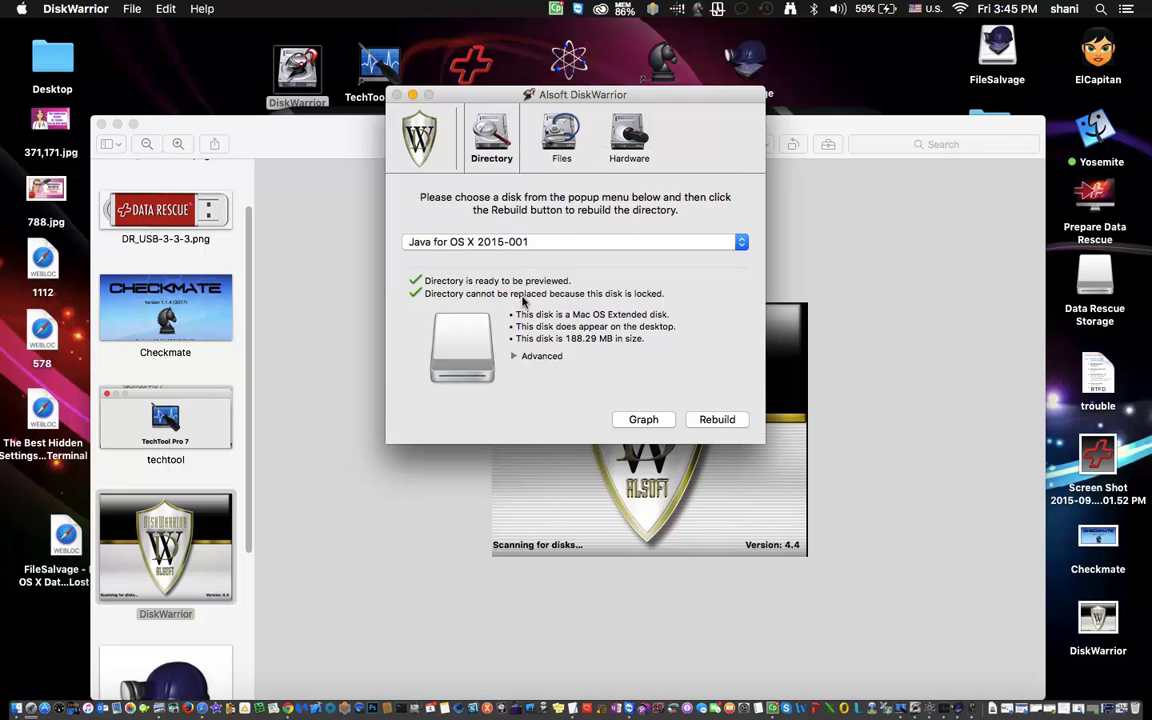
left_click(561, 145)
left_click(500, 241)
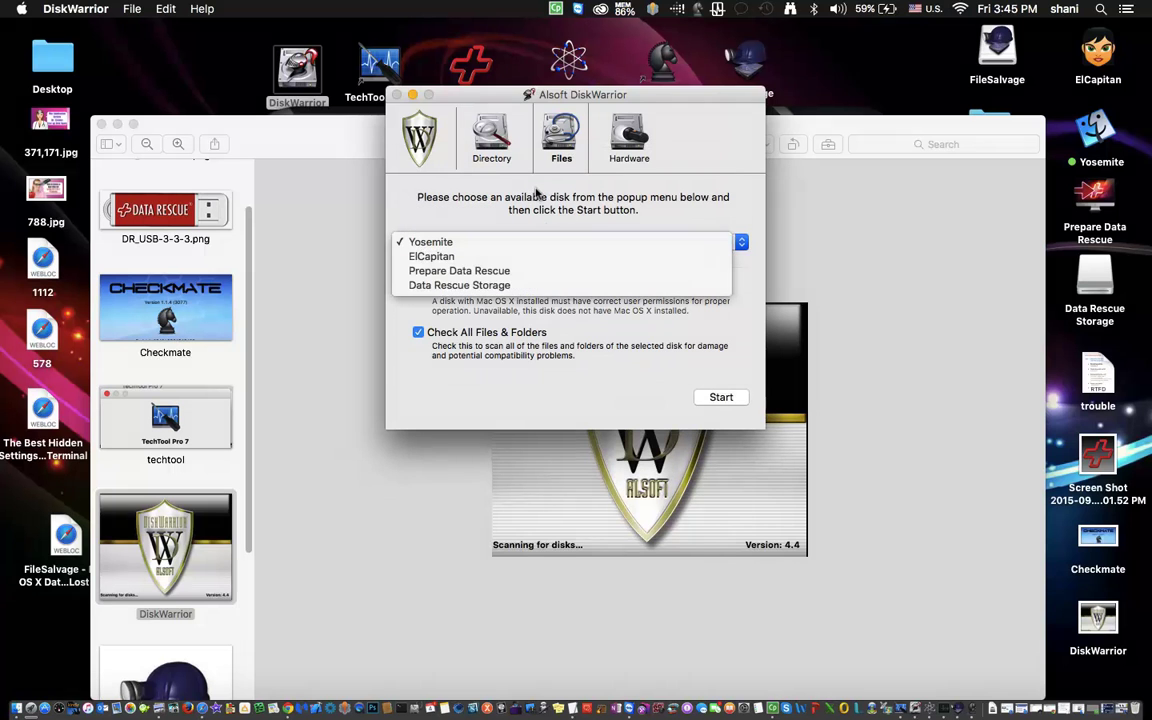
left_click(521, 333)
left_click(629, 140)
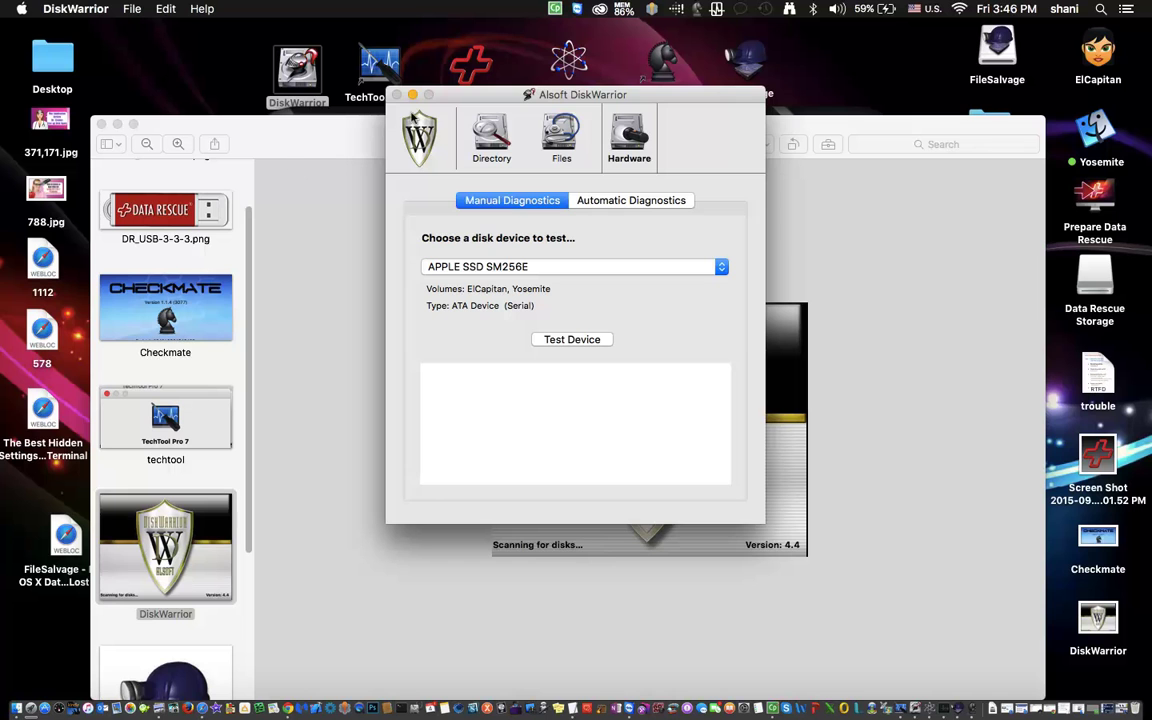
Step: Switch to Preview, move its window slightly up, and display the Filesalvage image
left_click(320, 224)
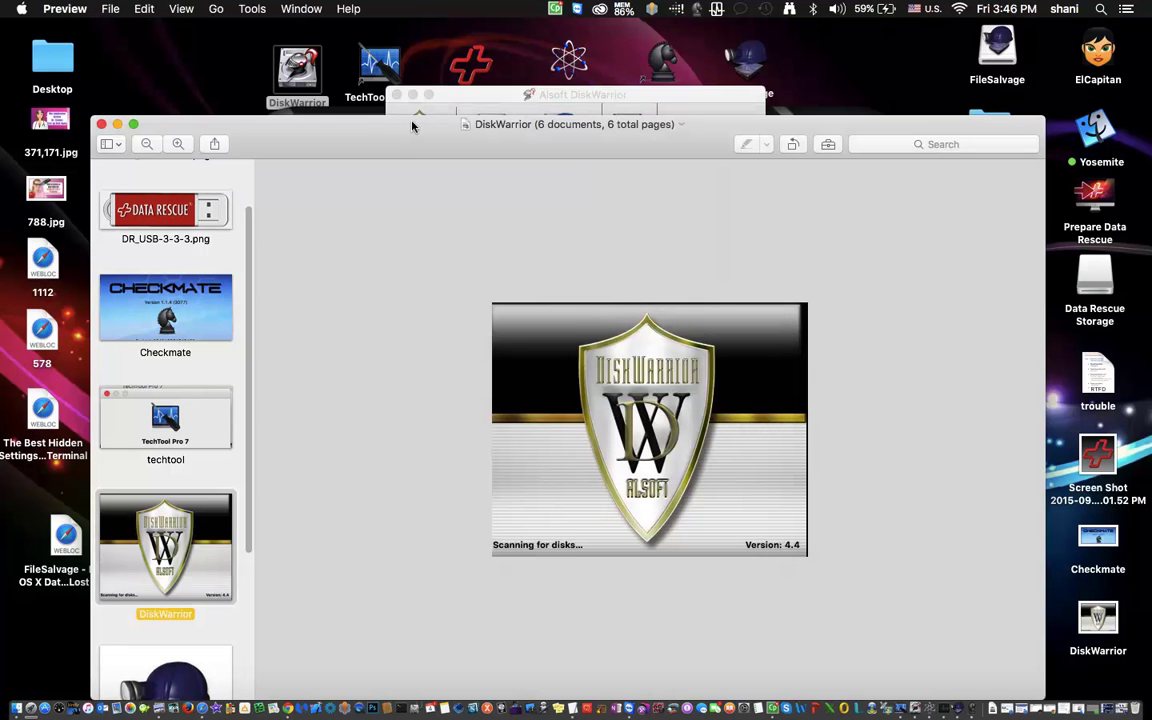
mouse_move(398, 142)
left_mouse_down()
mouse_move(397, 109)
mouse_move(391, 127)
left_mouse_up()
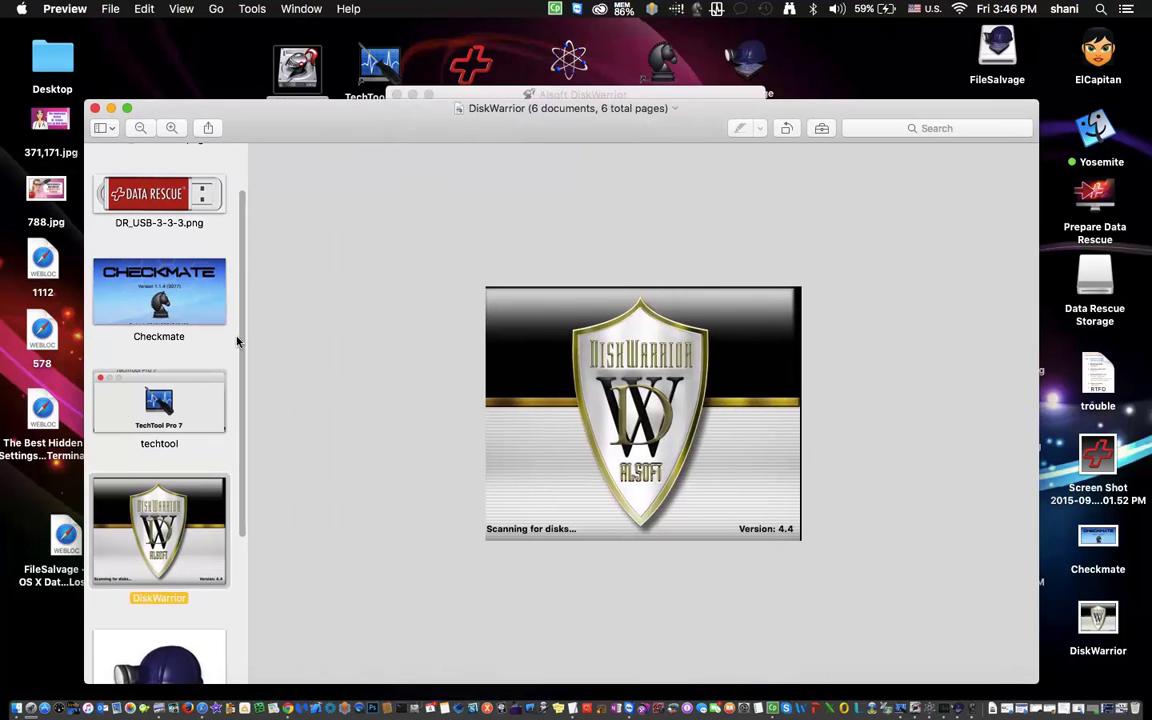
scroll(165, 385, "down", 4)
left_click(157, 414)
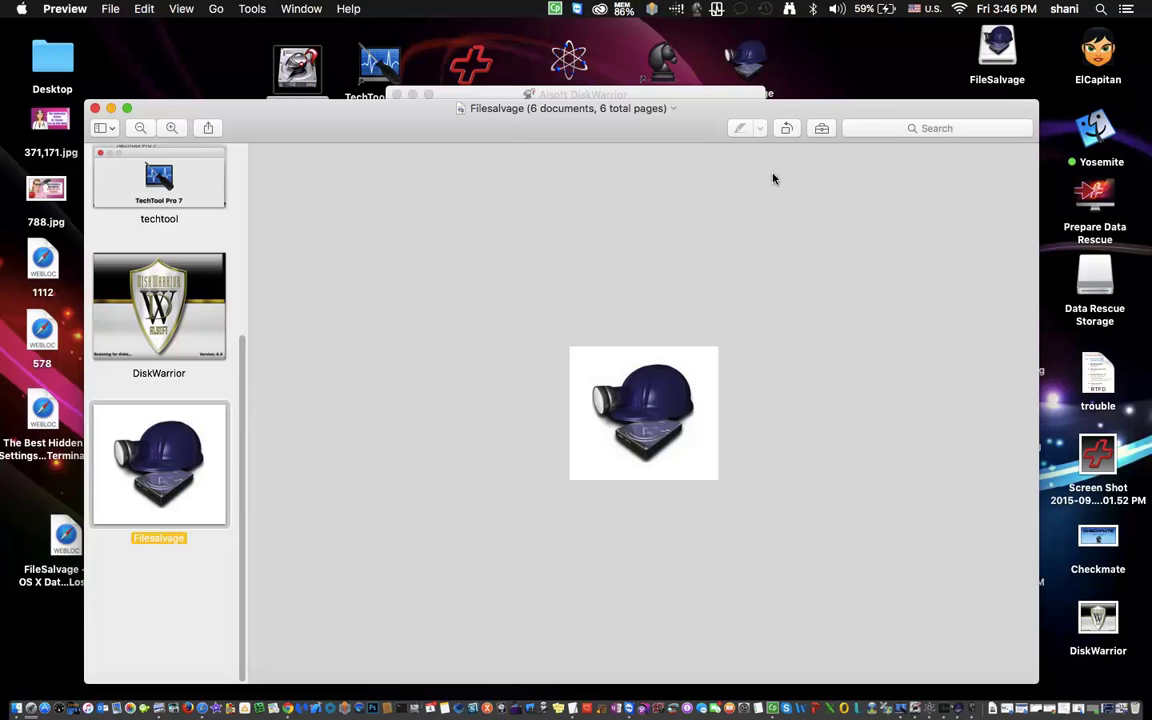
Step: Open FileSalvage, select the Recovery HD volume, and preview 2.txt from the Raw Text (plain) files found
double_click(750, 59)
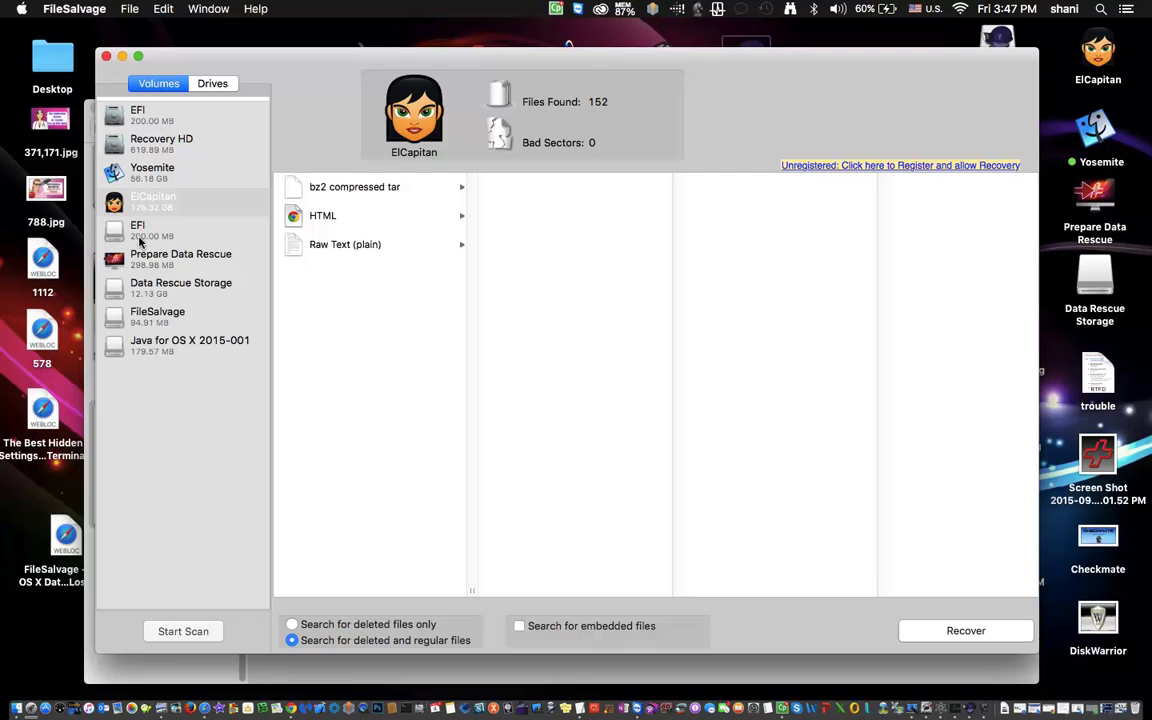
left_click(150, 145)
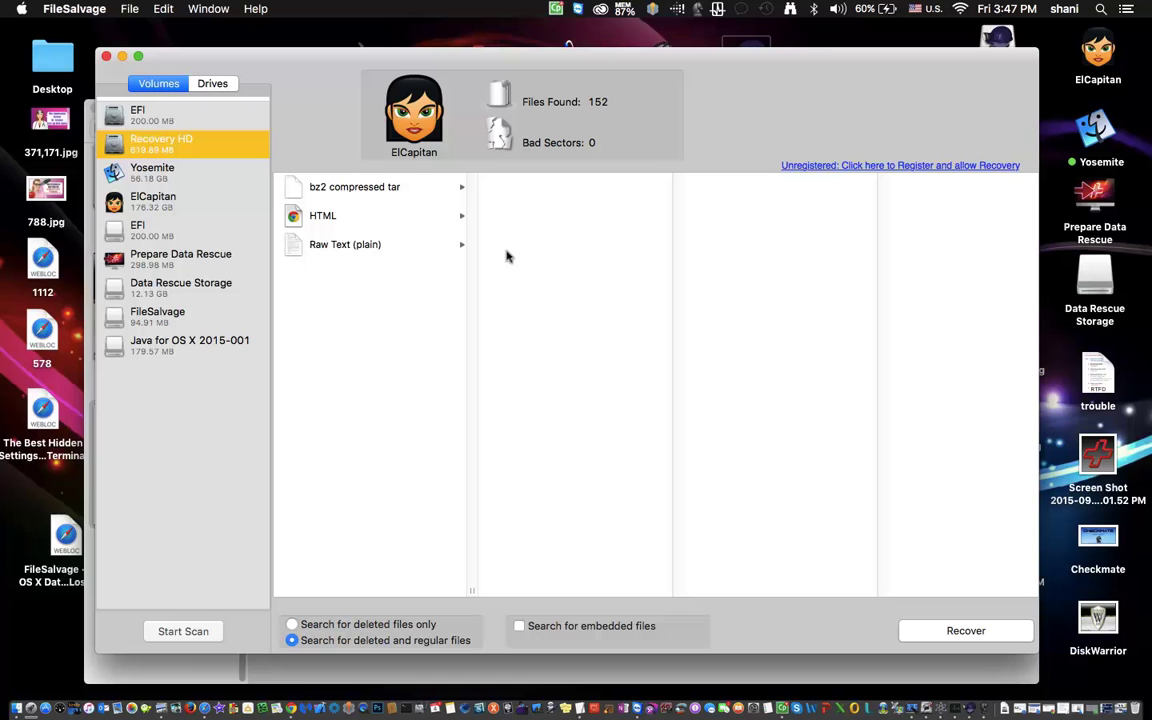
left_click(340, 247)
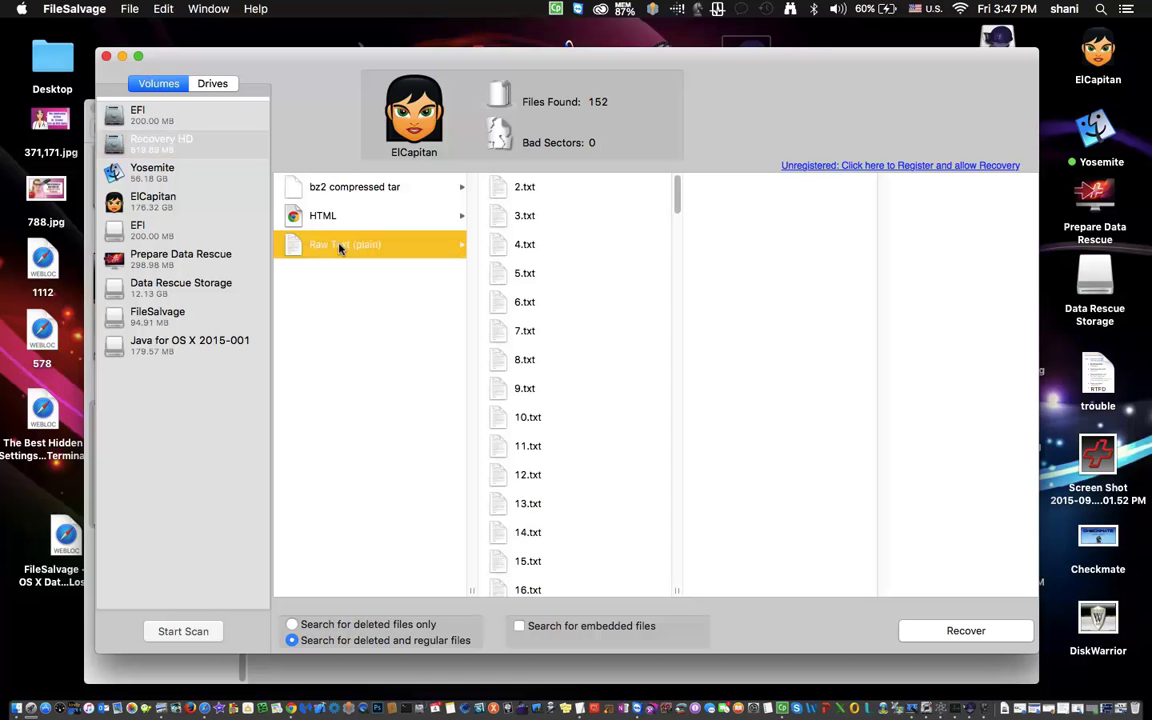
left_click(520, 190)
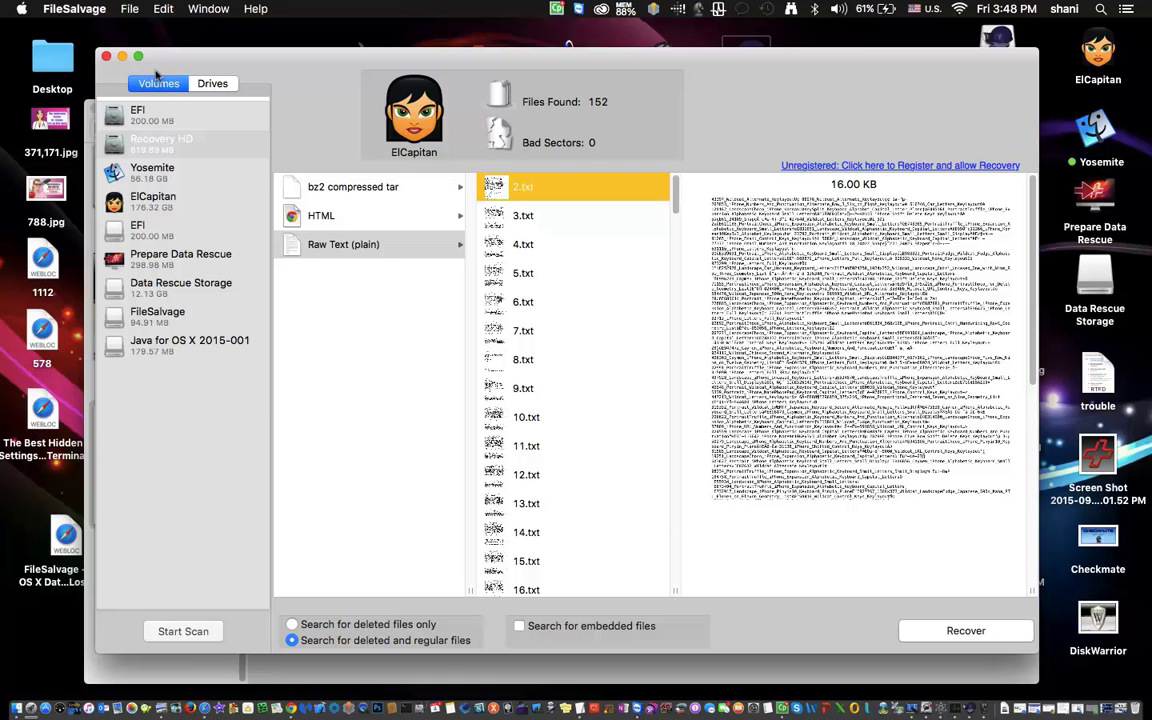
Step: View the FileSalvage application commands, minimize its window, and return to Preview
left_click(80, 8)
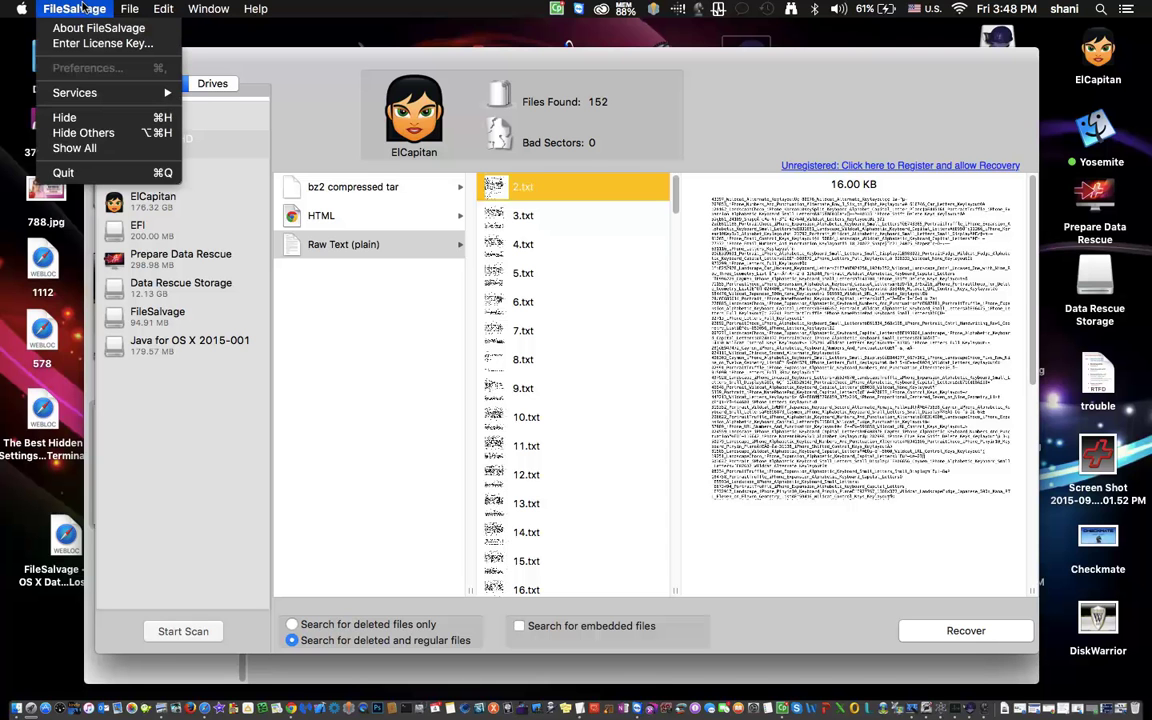
left_click(80, 6)
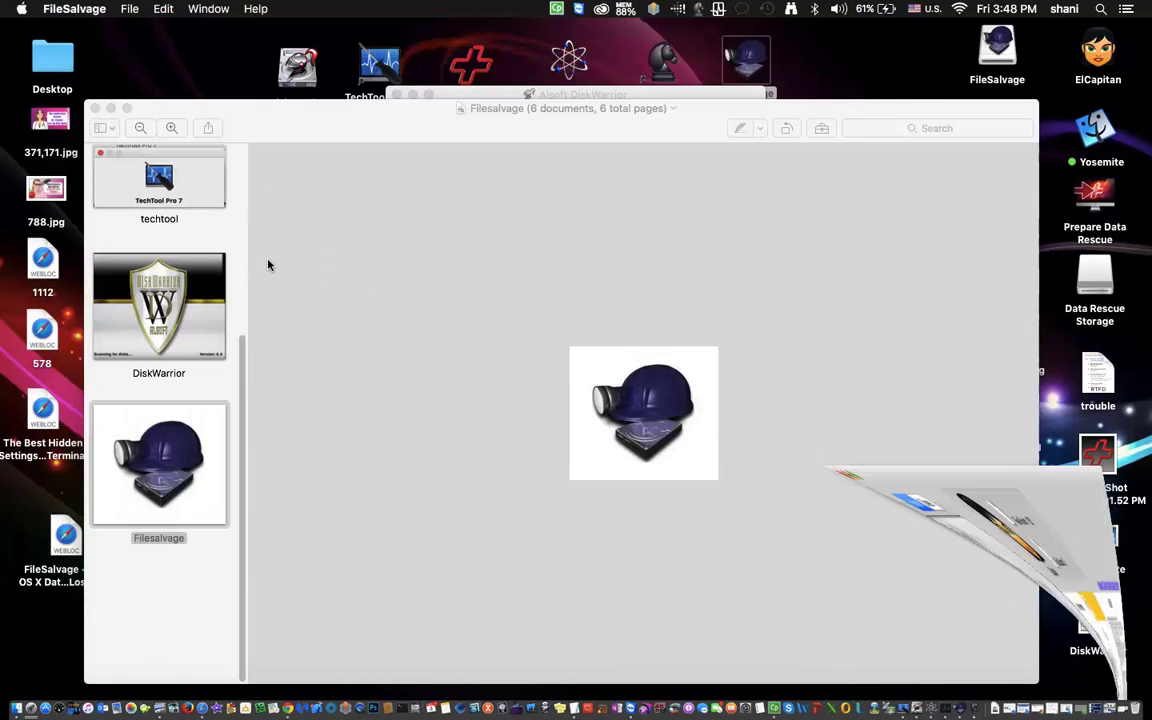
left_click(348, 303)
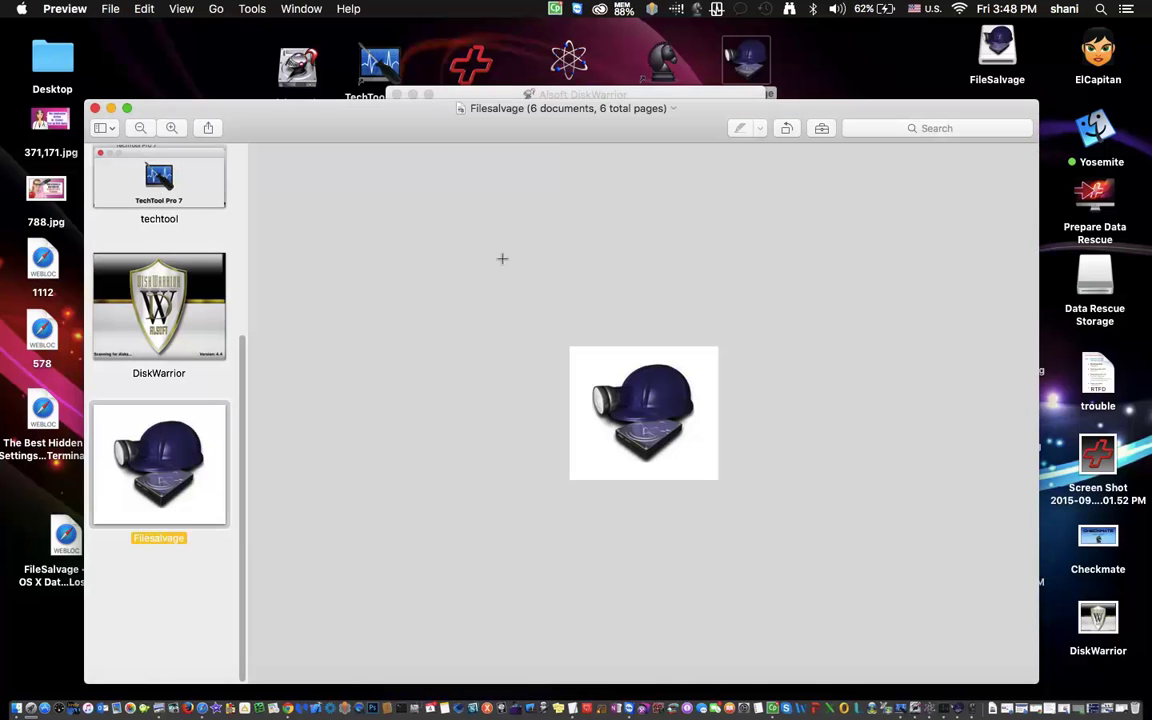
Step: Display the Drive Genius, Data Rescue, Checkmate, TechTool Pro 7, DiskWarrior and Filesalvage images one after another
scroll(700, 205, "up", 1)
scroll(708, 208, "up", 5)
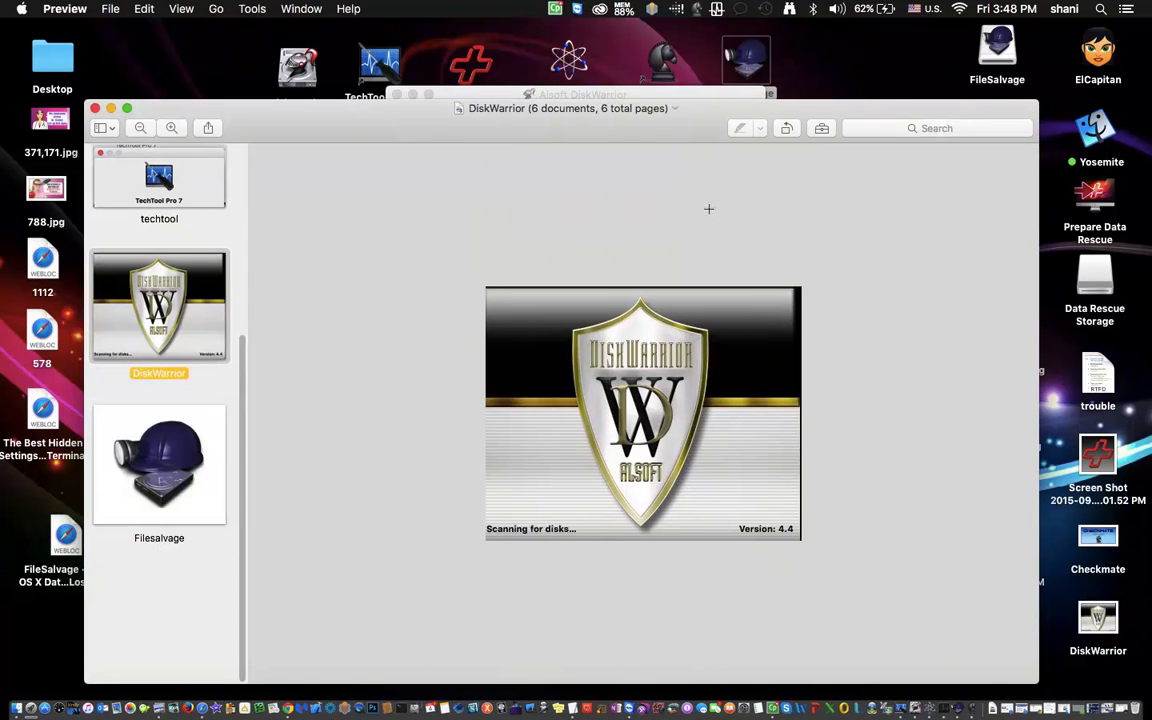
scroll(155, 268, "up", 5)
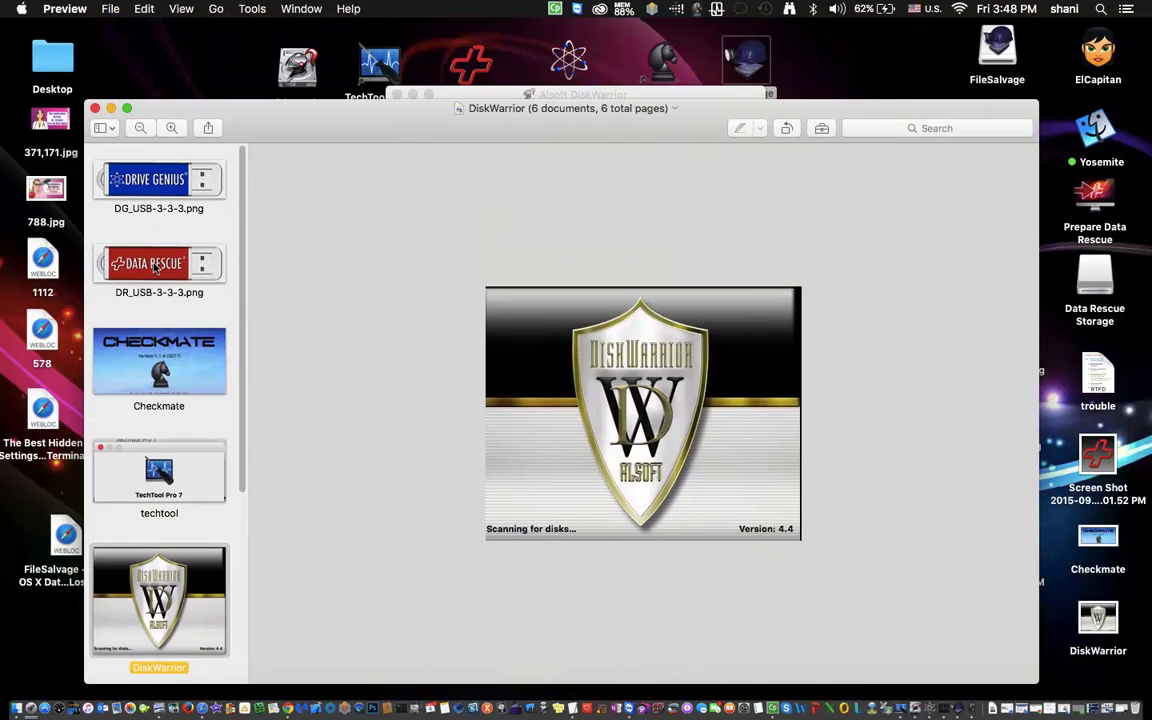
left_click(153, 183)
left_click(174, 252)
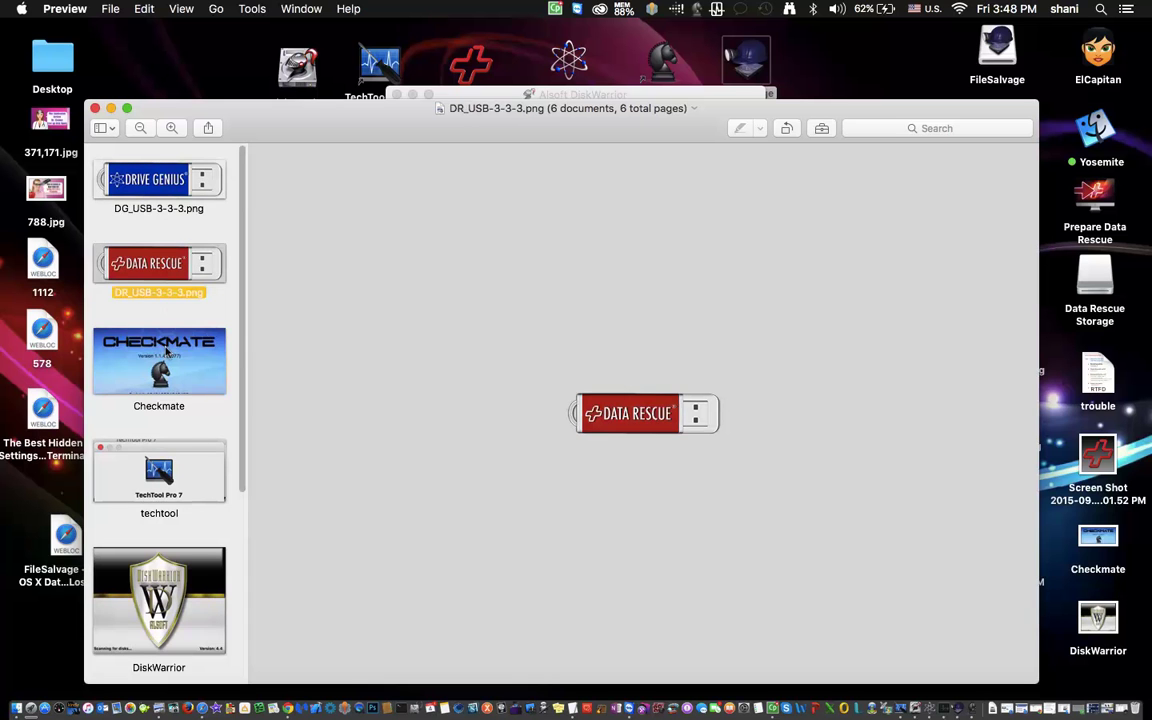
left_click(150, 325)
left_click(160, 470)
scroll(162, 475, "down", 2)
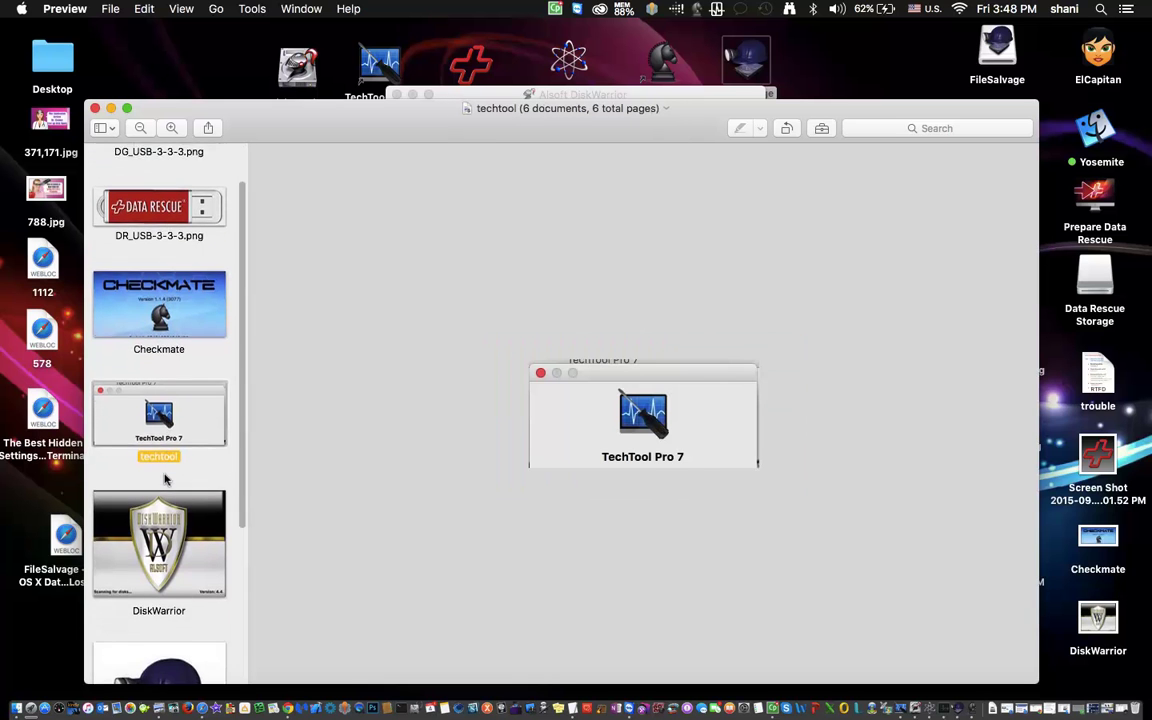
left_click(157, 555)
scroll(157, 555, "down", 4)
left_click(157, 555)
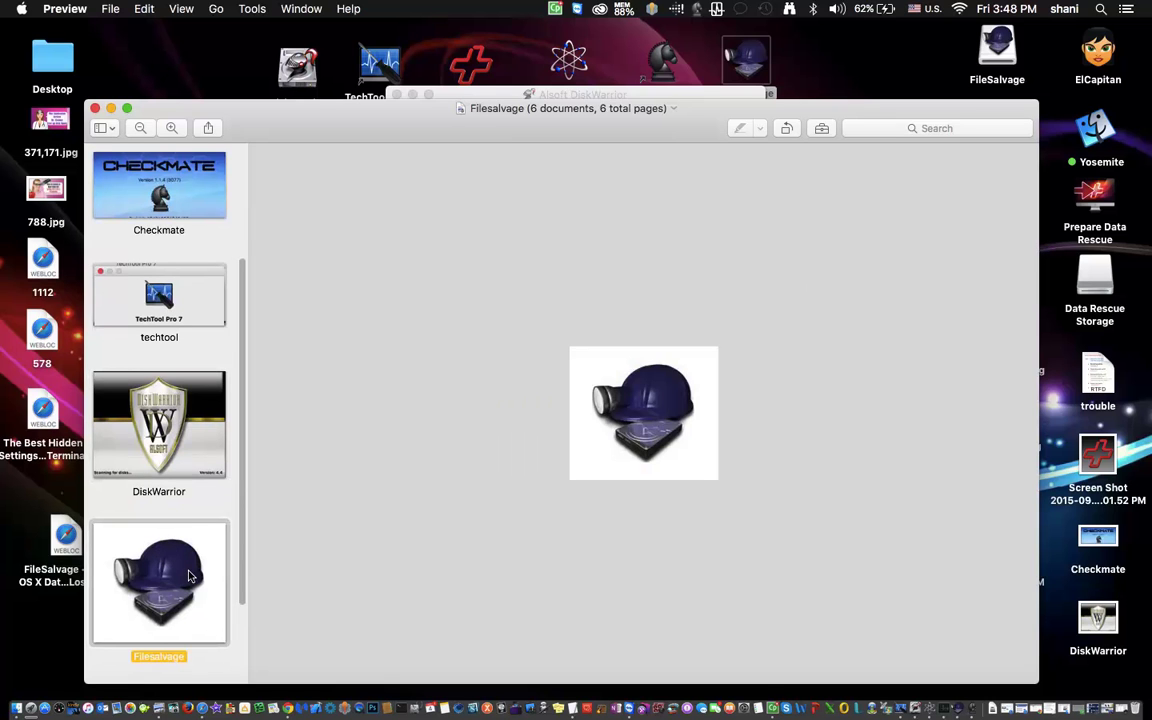
Step: Go back through the images in reverse order, from DiskWarrior via techtool, Checkmate and Data Rescue to Drive Genius
scroll(190, 560, "up", 1)
left_click(196, 436)
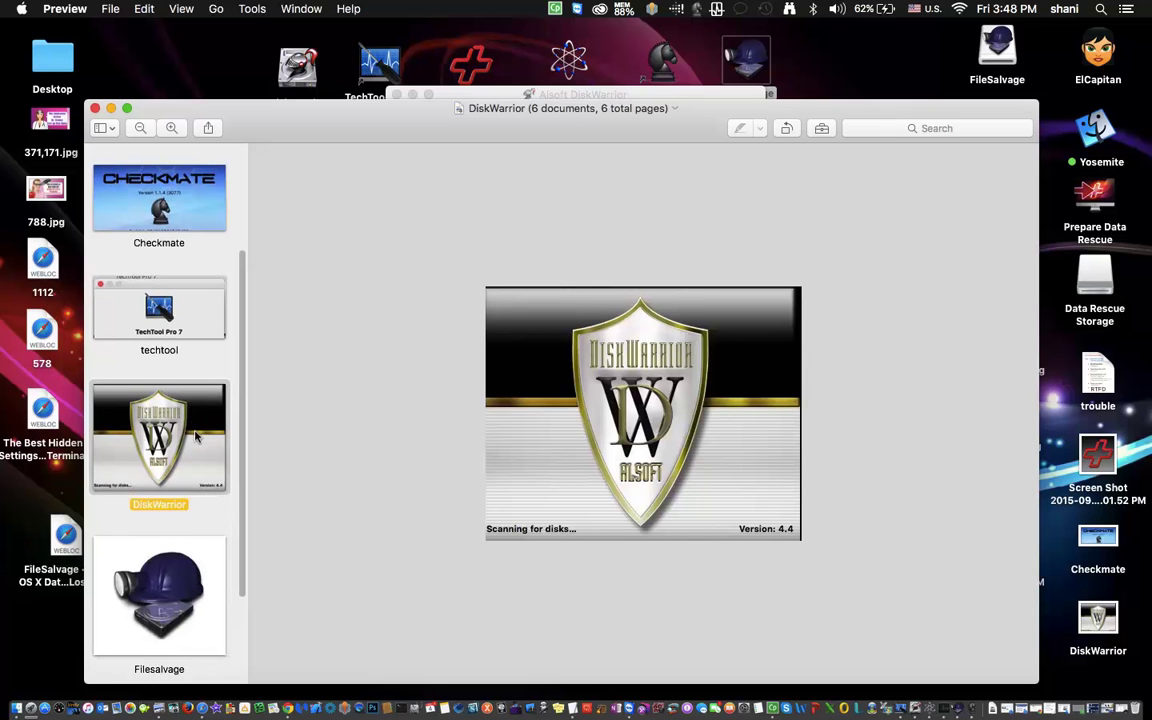
scroll(196, 436, "up", 3)
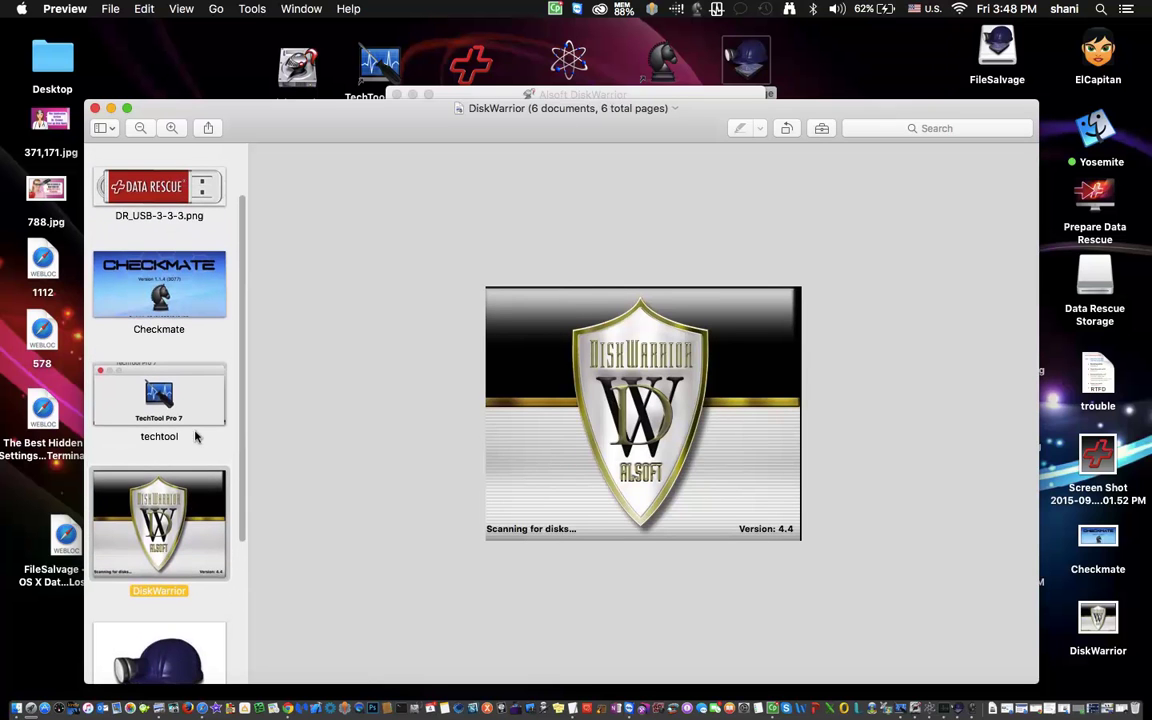
left_click(194, 398)
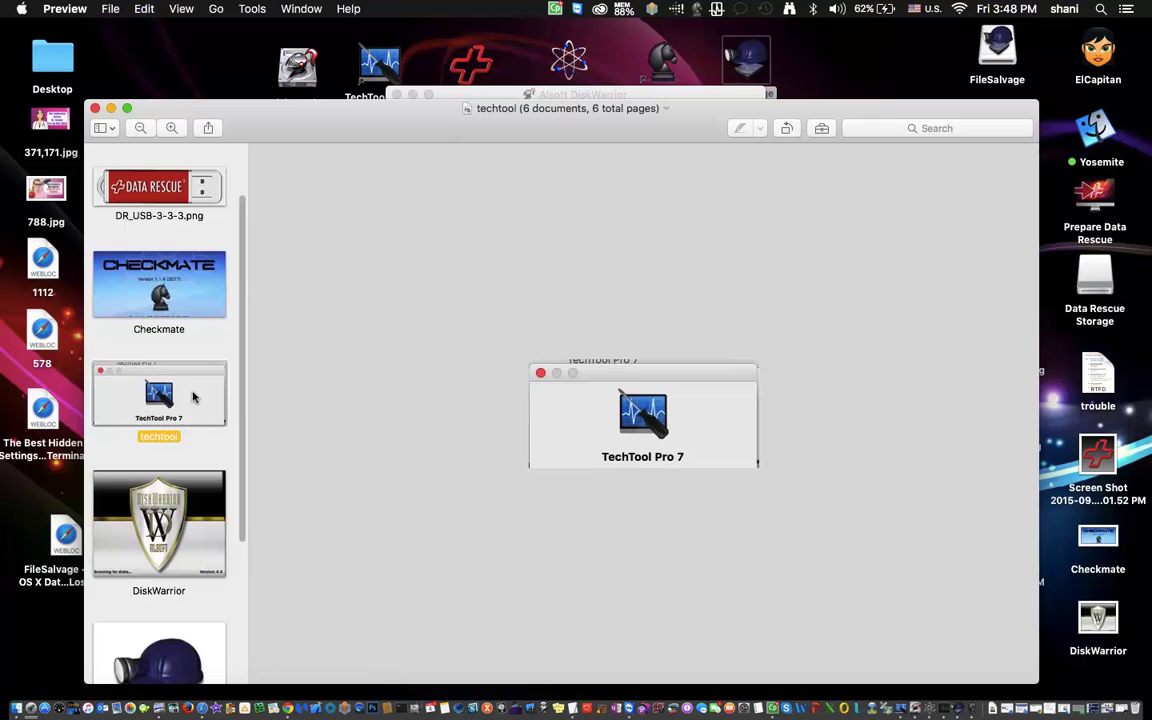
left_click(177, 293)
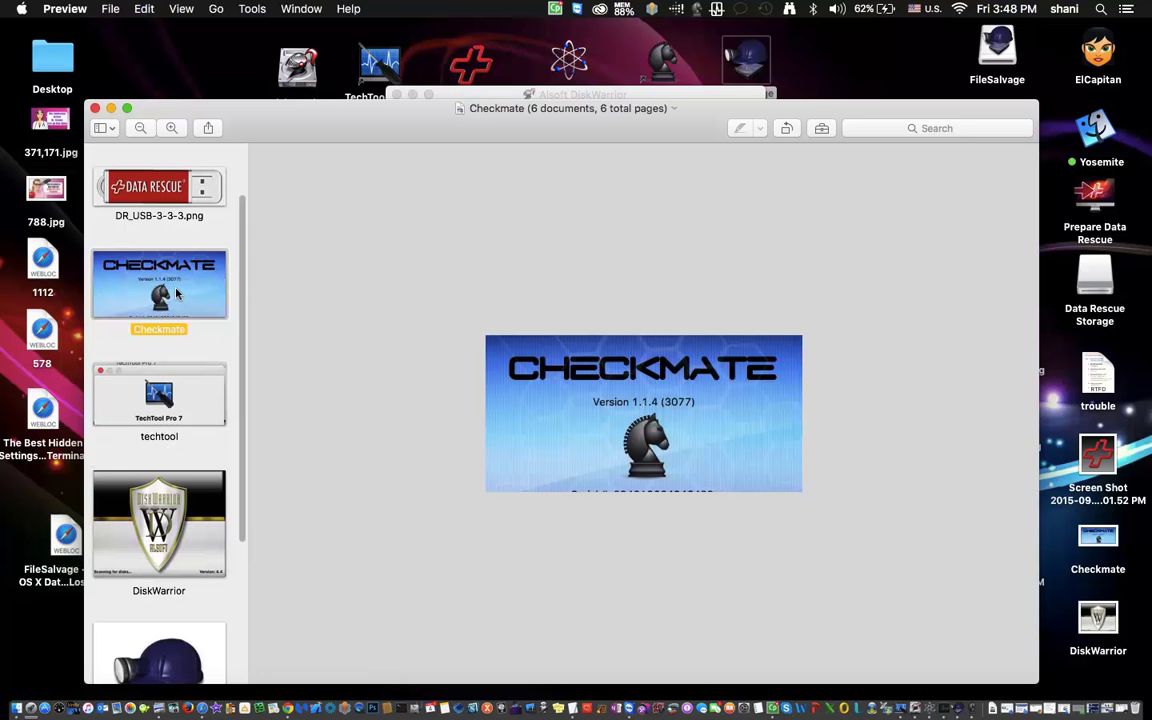
scroll(177, 290, "up", 3)
left_click(176, 272)
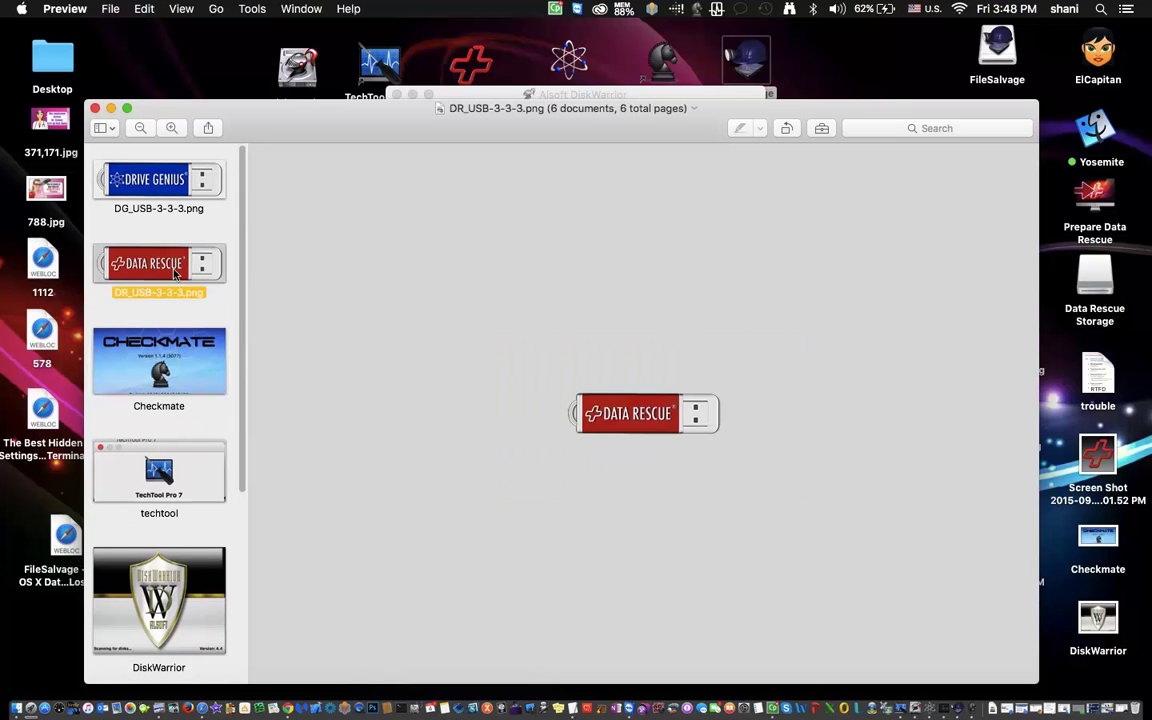
left_click(181, 180)
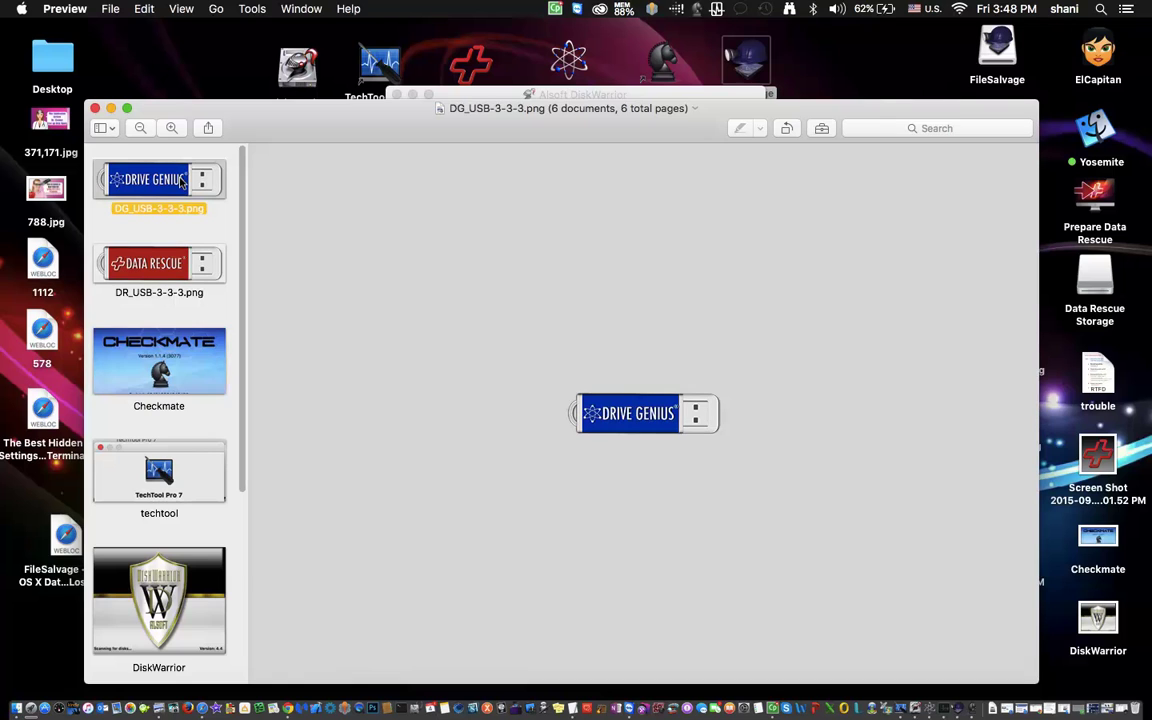